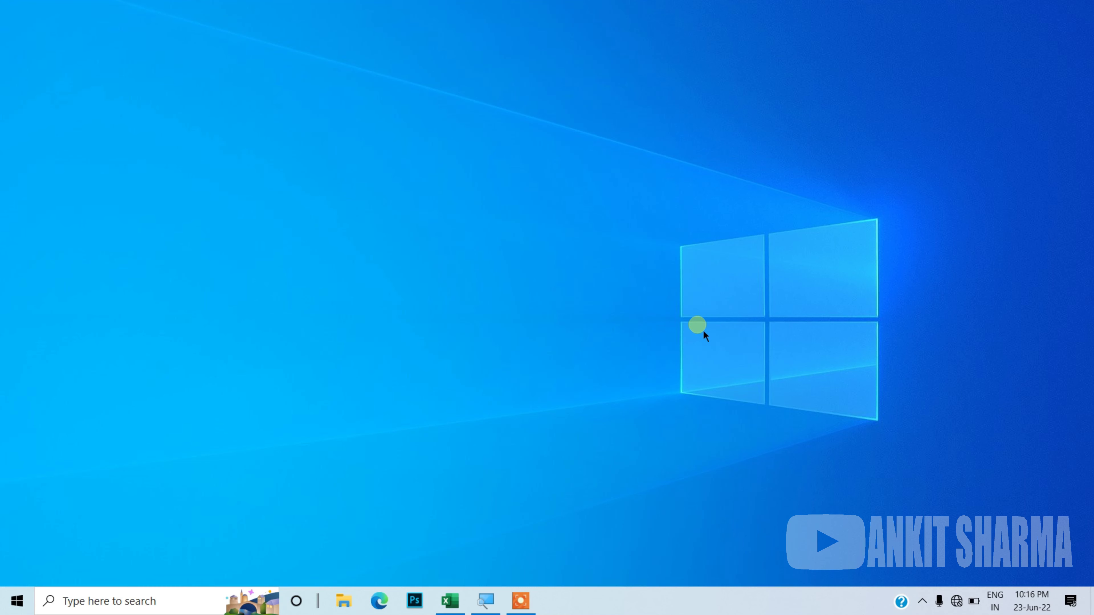
# Step: Restore the lookup workbook window from the taskbar
pyautogui.click(454, 608)
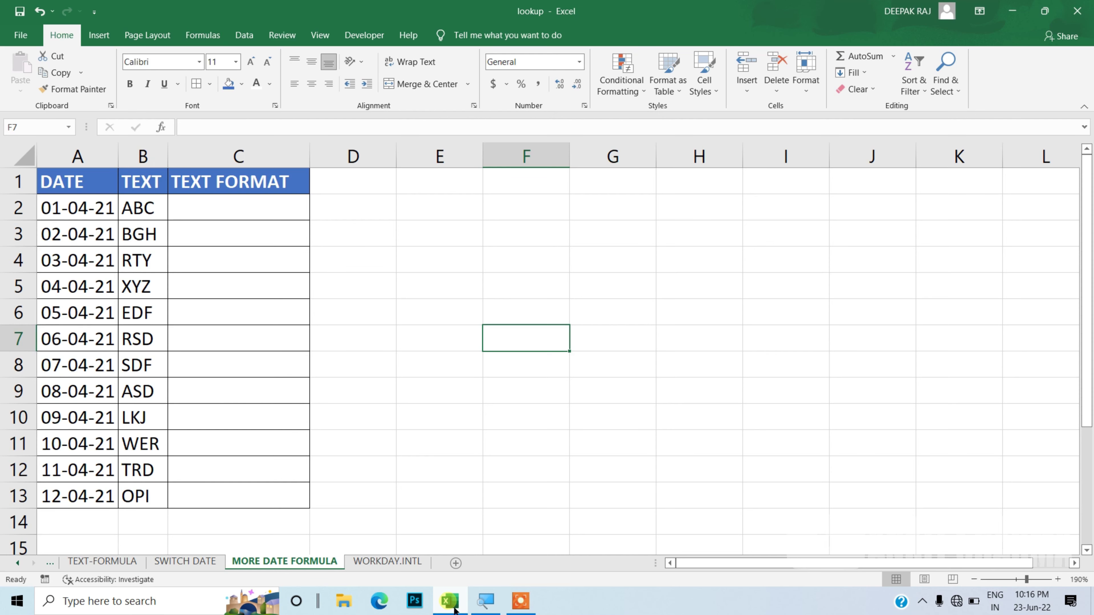
pyautogui.click(393, 358)
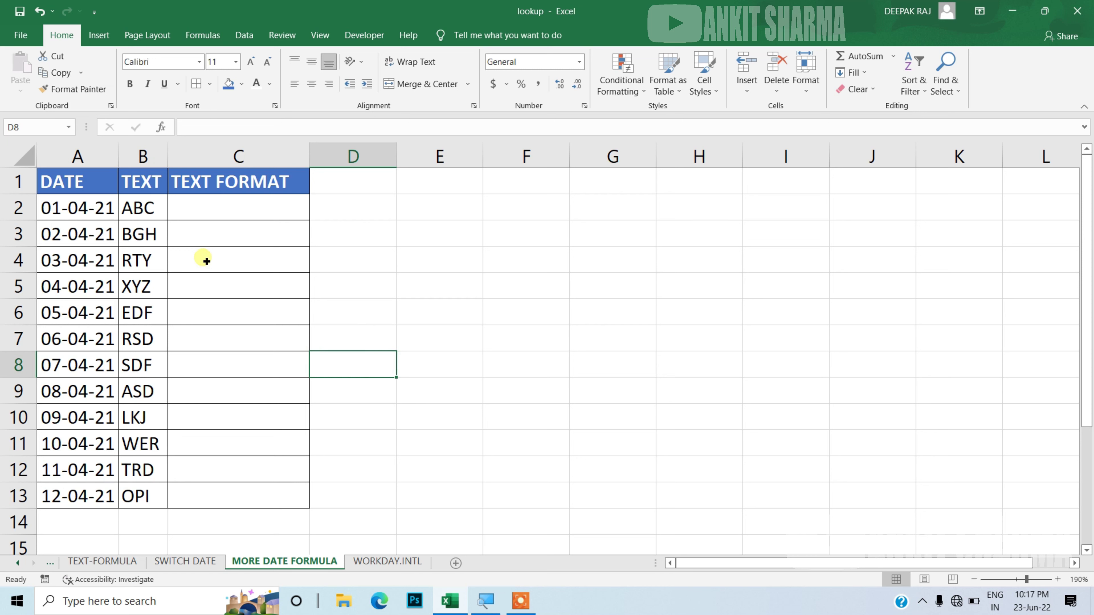
pyautogui.click(198, 208)
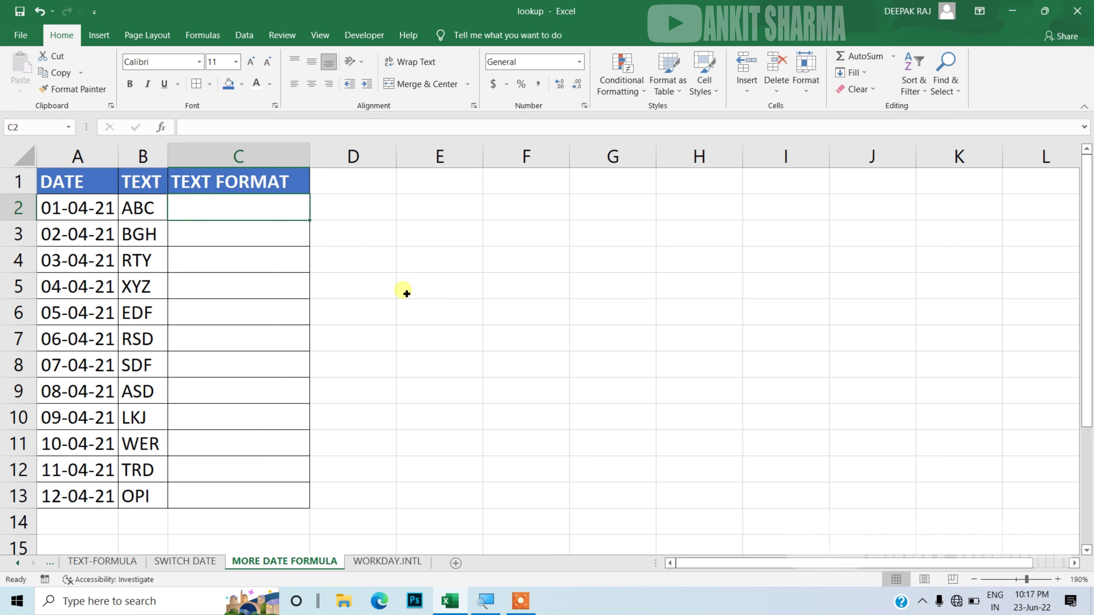
pyautogui.write('=')
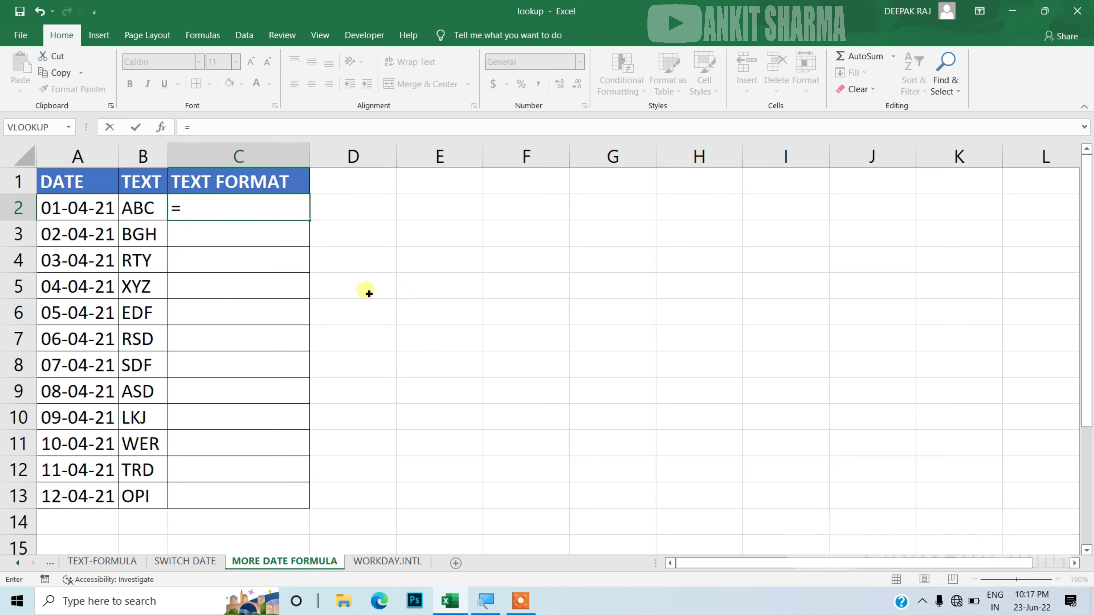
pyautogui.click(150, 209)
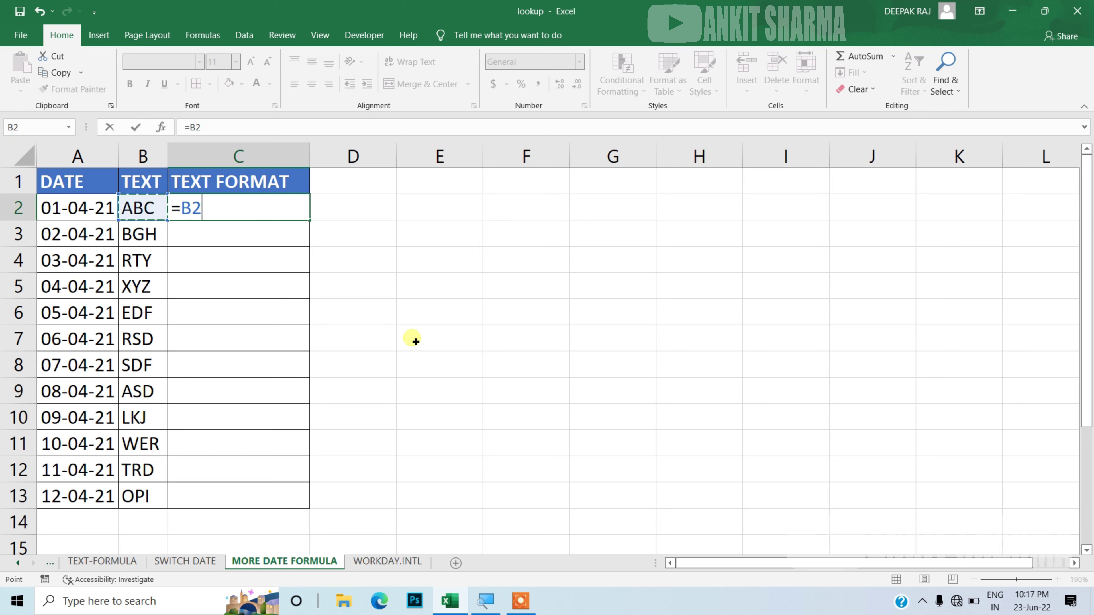
pyautogui.write('&')
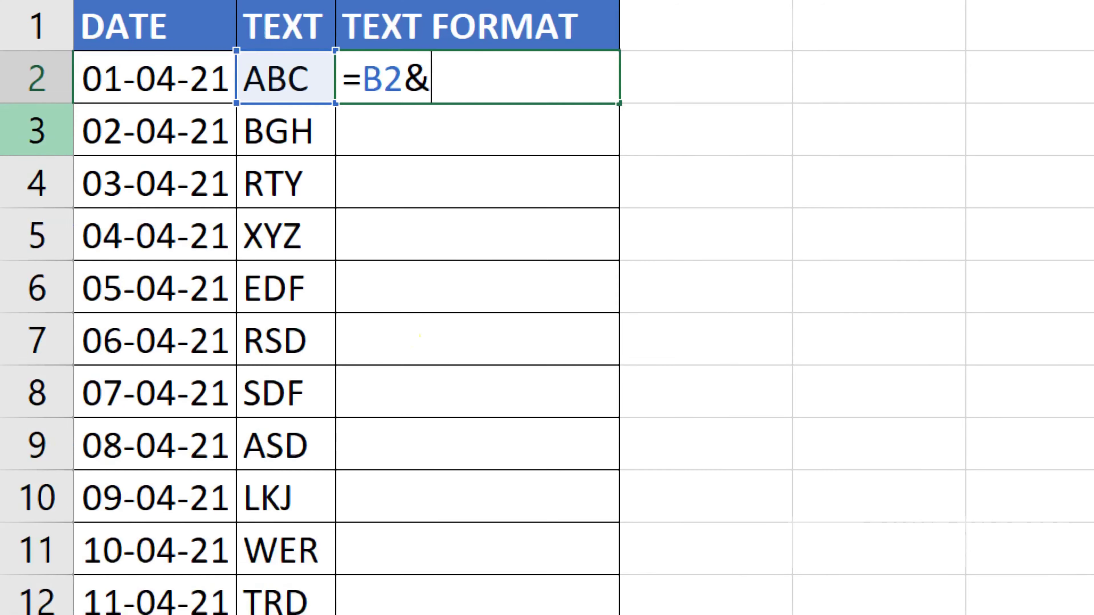
pyautogui.write('"-')
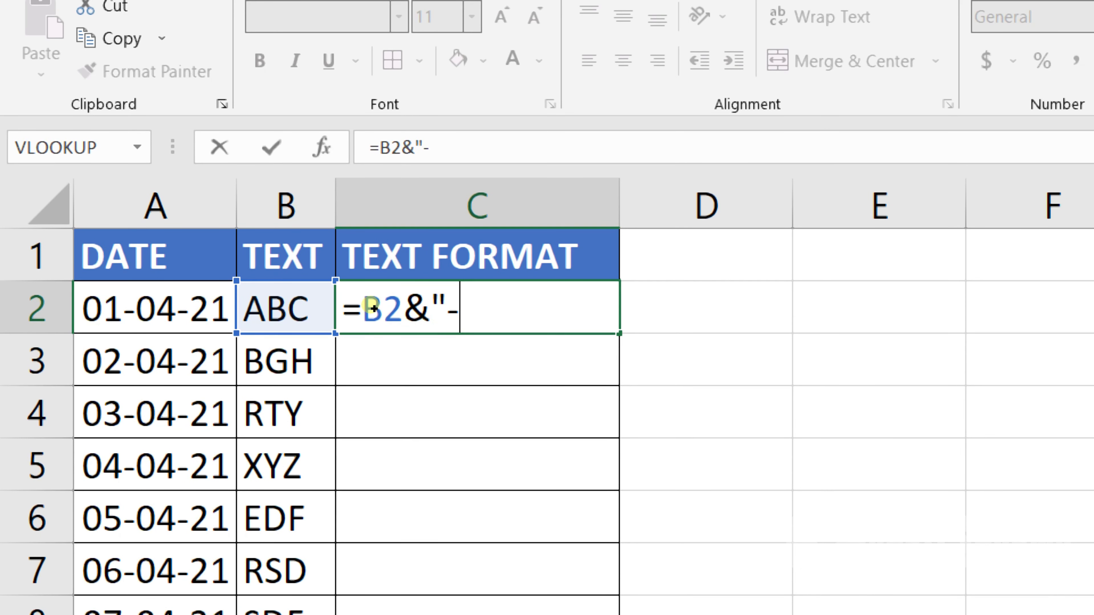
pyautogui.write('"')
pyautogui.write('&')
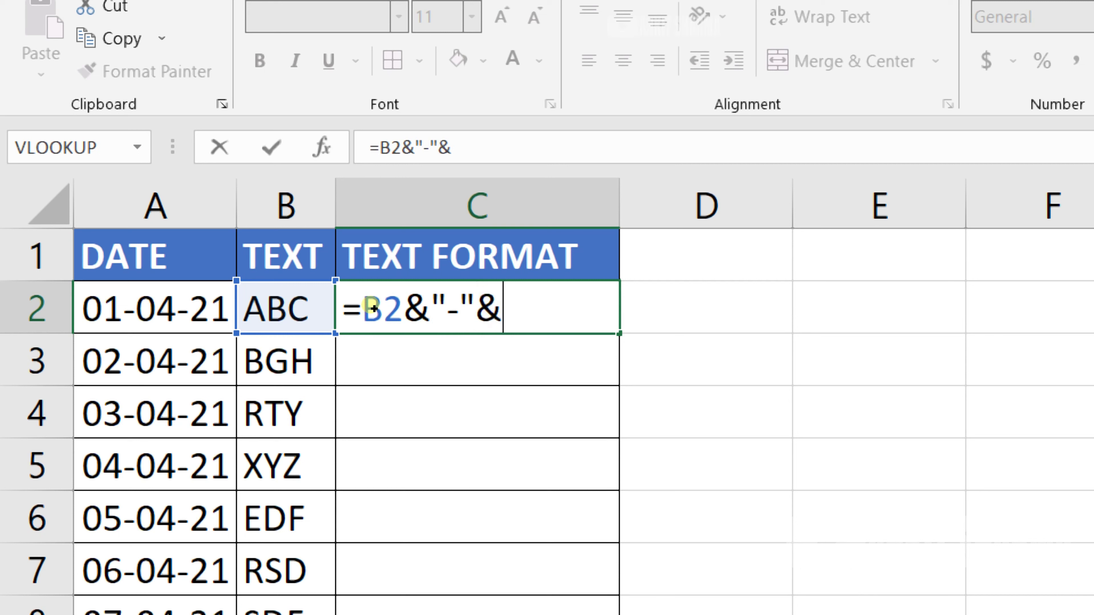
pyautogui.write('t')
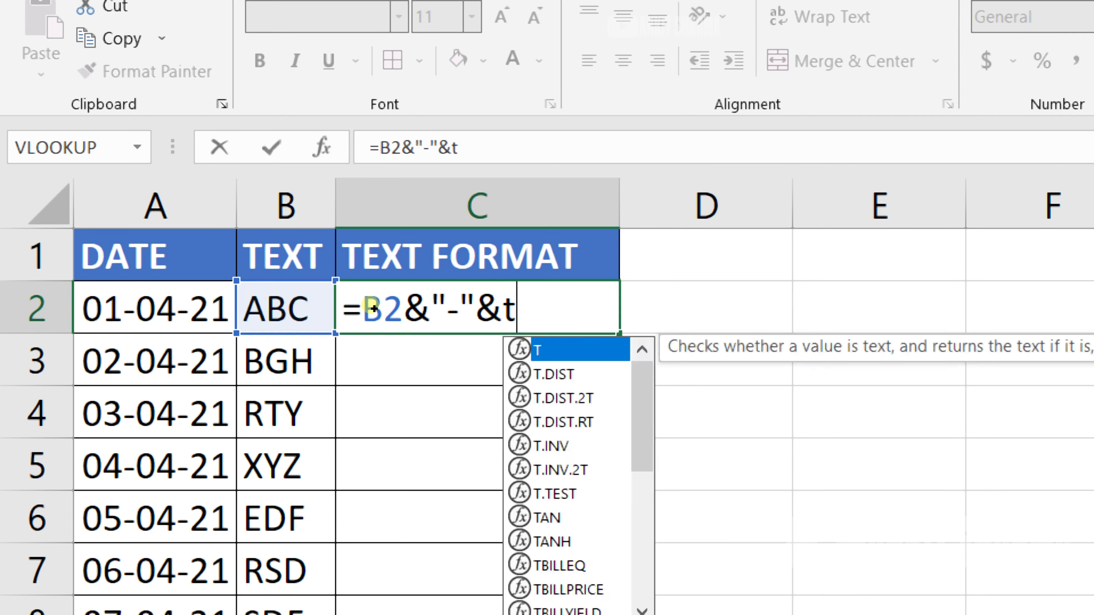
pyautogui.write('ex')
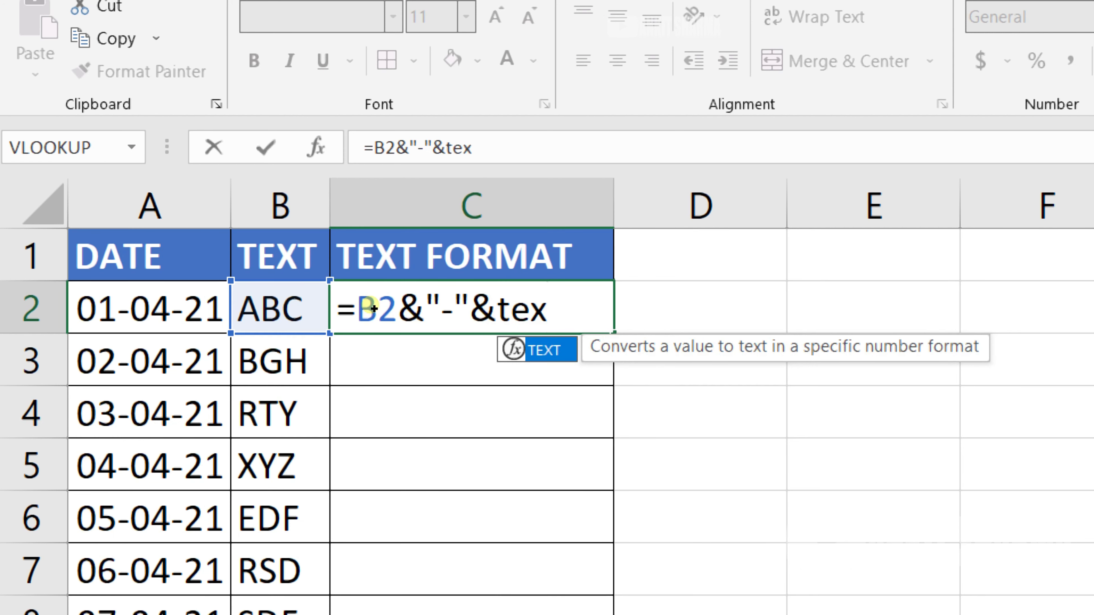
pyautogui.press('Tab')
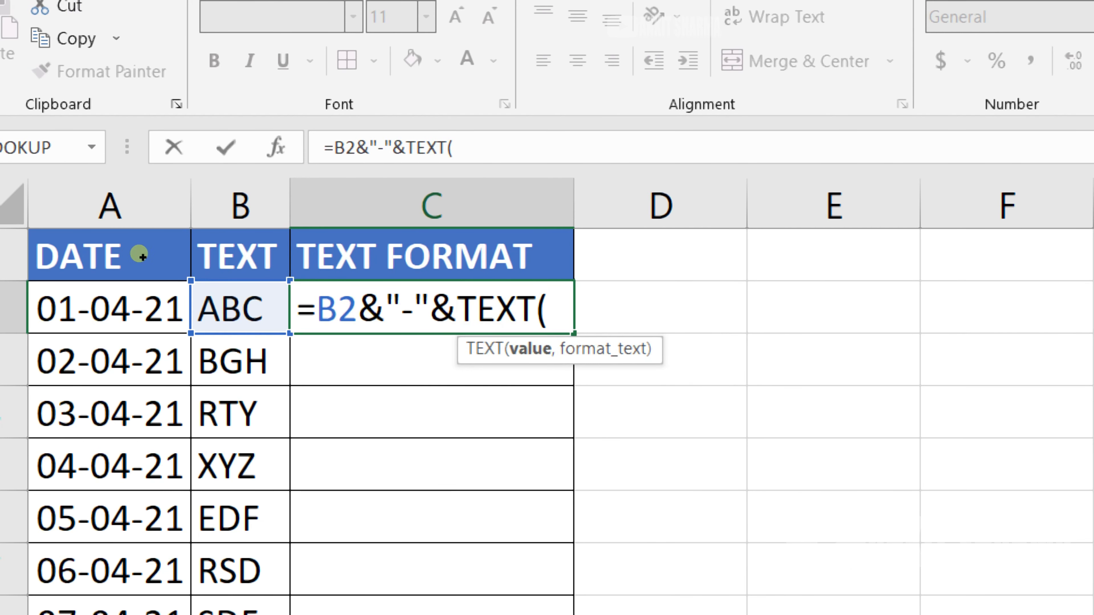
pyautogui.click(163, 298)
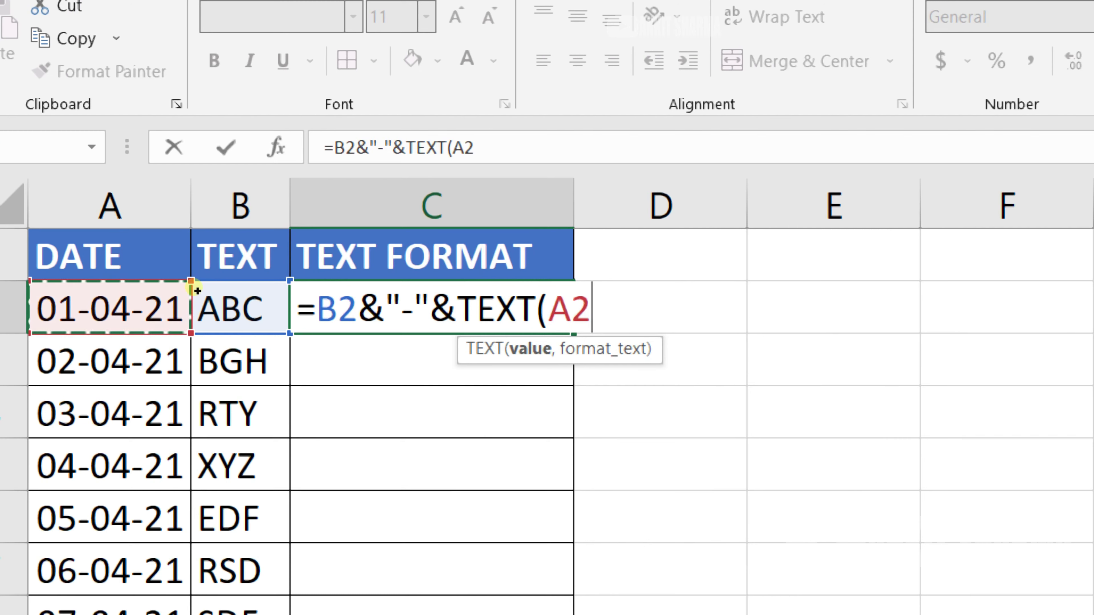
pyautogui.write(',')
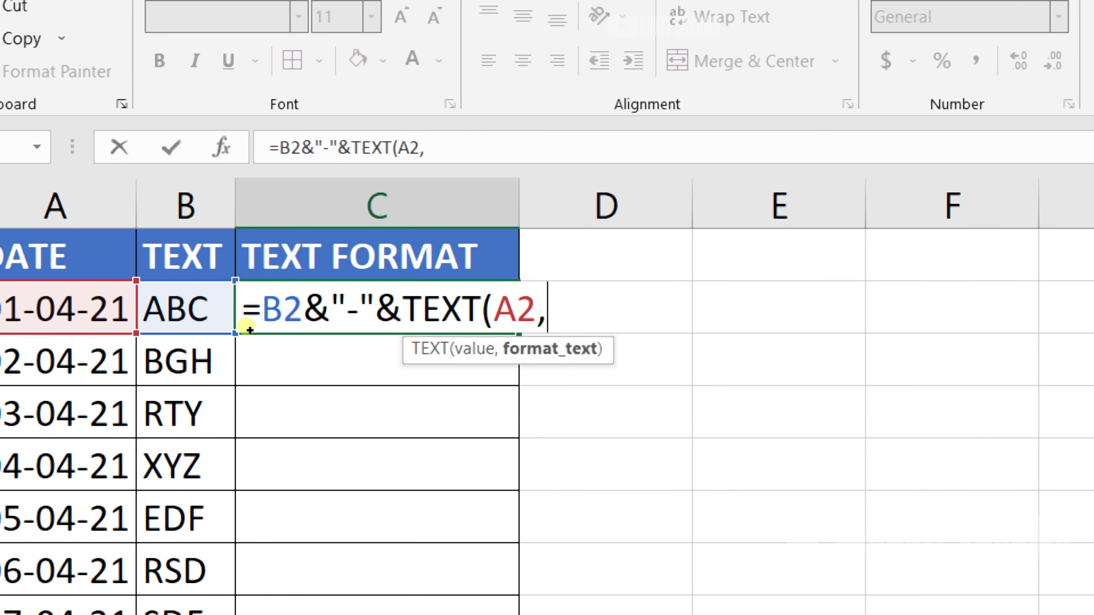
pyautogui.write('"')
pyautogui.write('d')
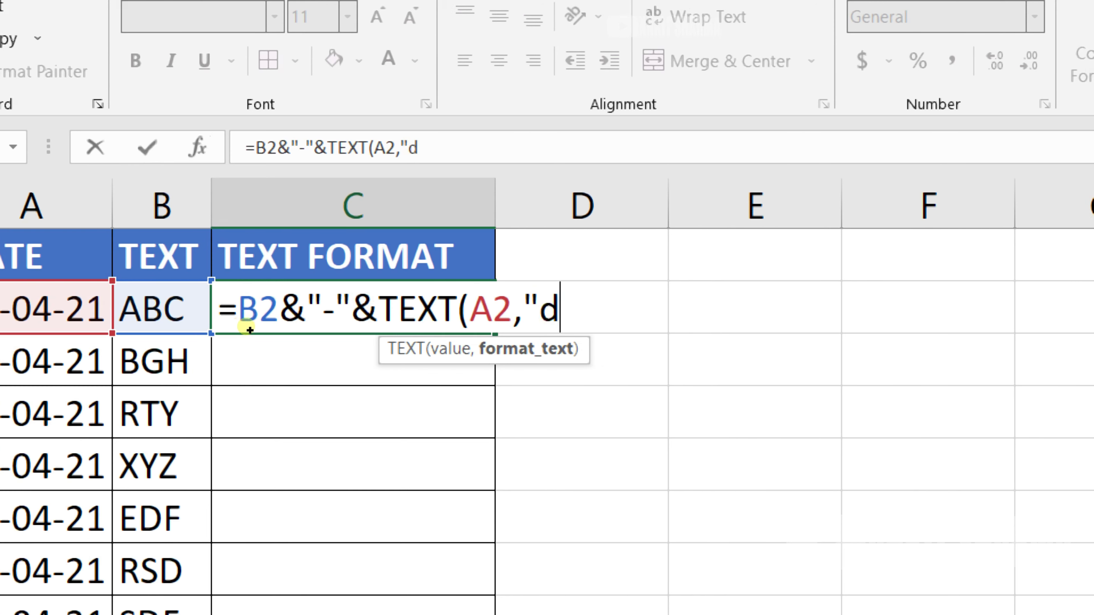
pyautogui.write('d/')
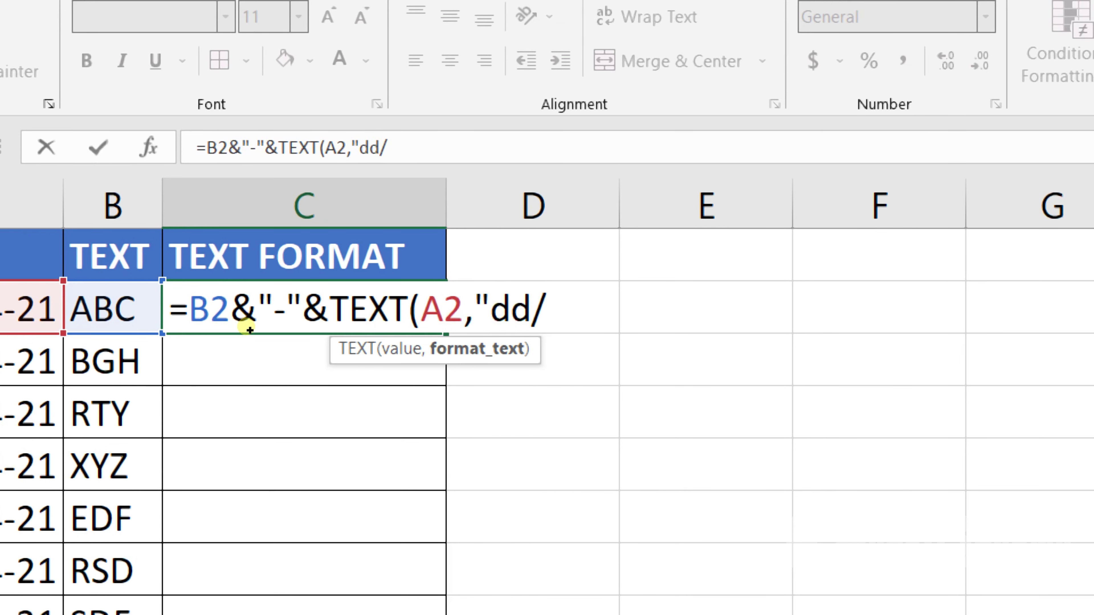
pyautogui.write('mm/yy')
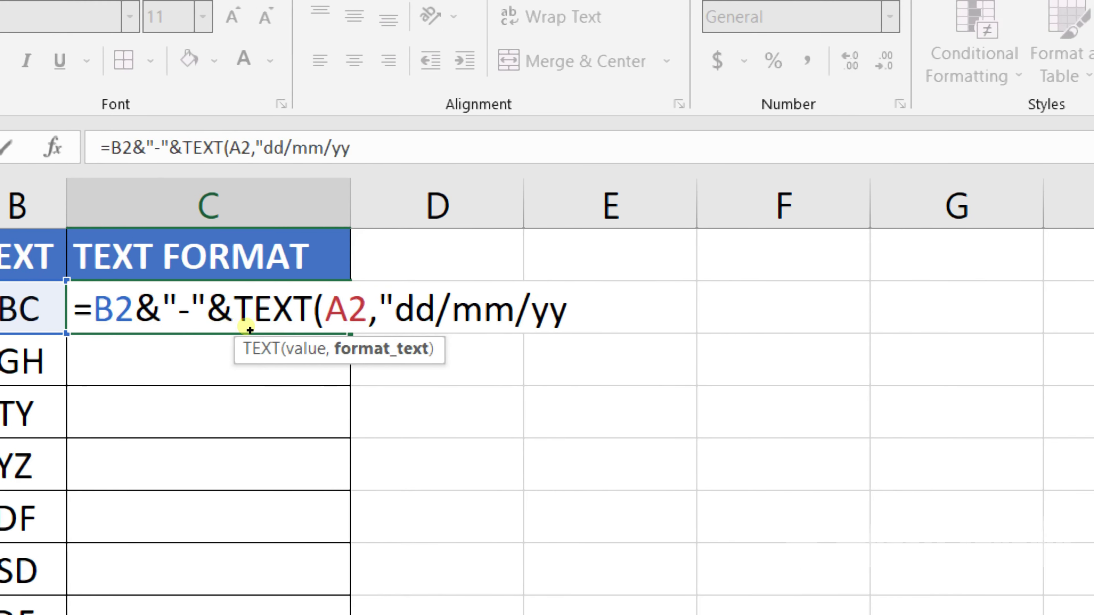
pyautogui.write('yy')
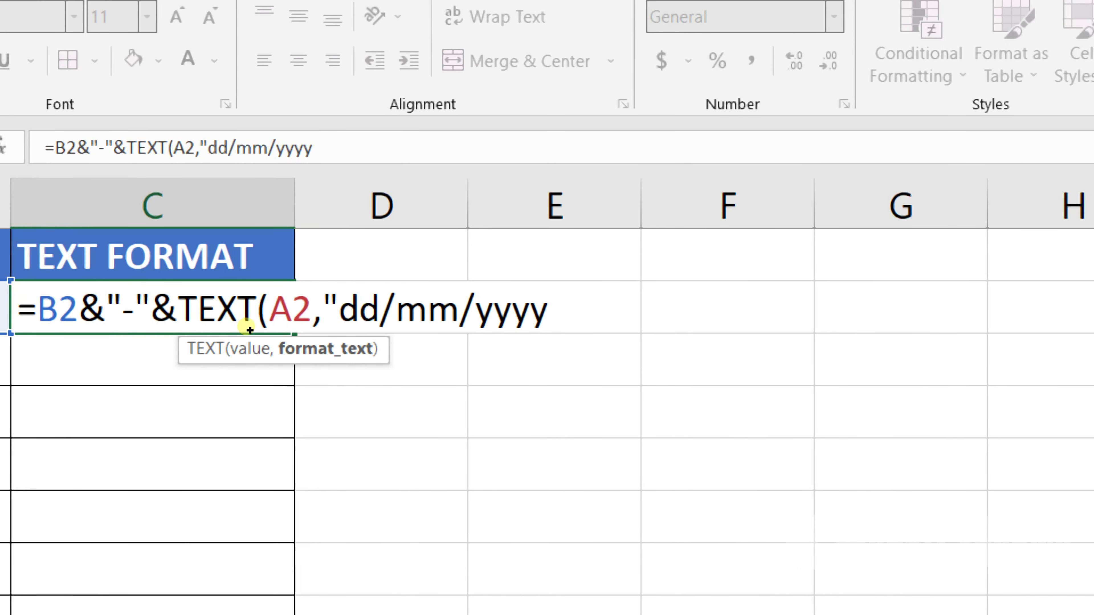
pyautogui.write('"')
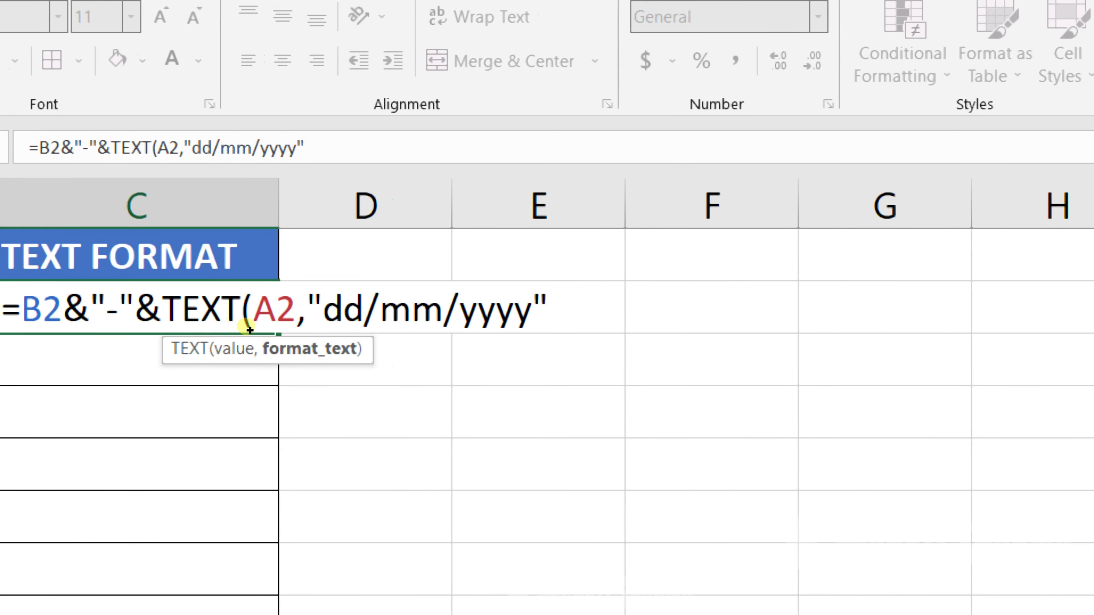
pyautogui.write(')')
pyautogui.press('Return')
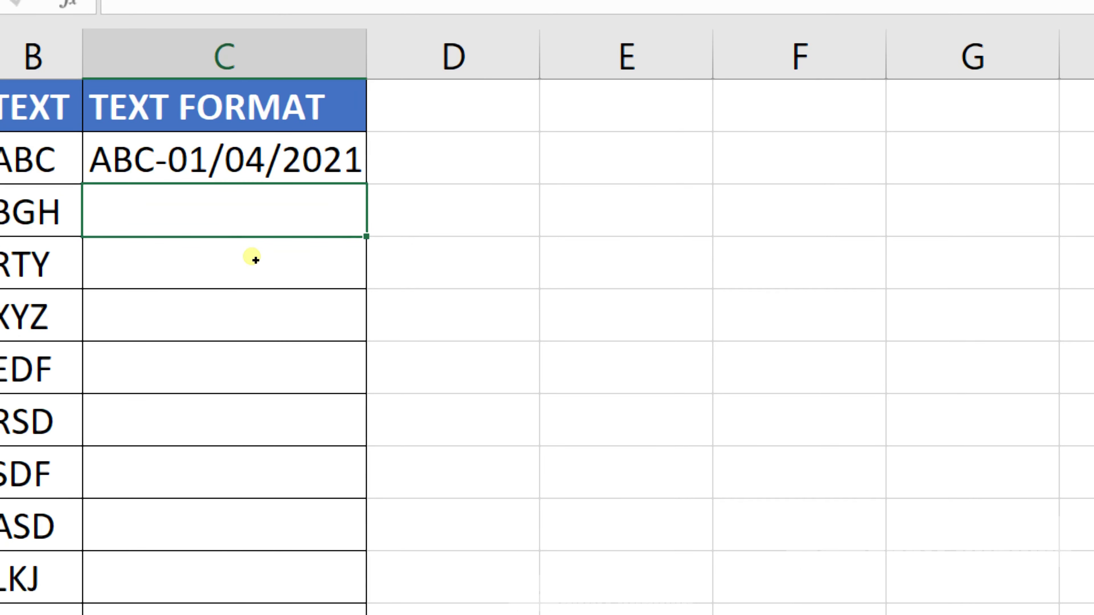
pyautogui.press('Up')
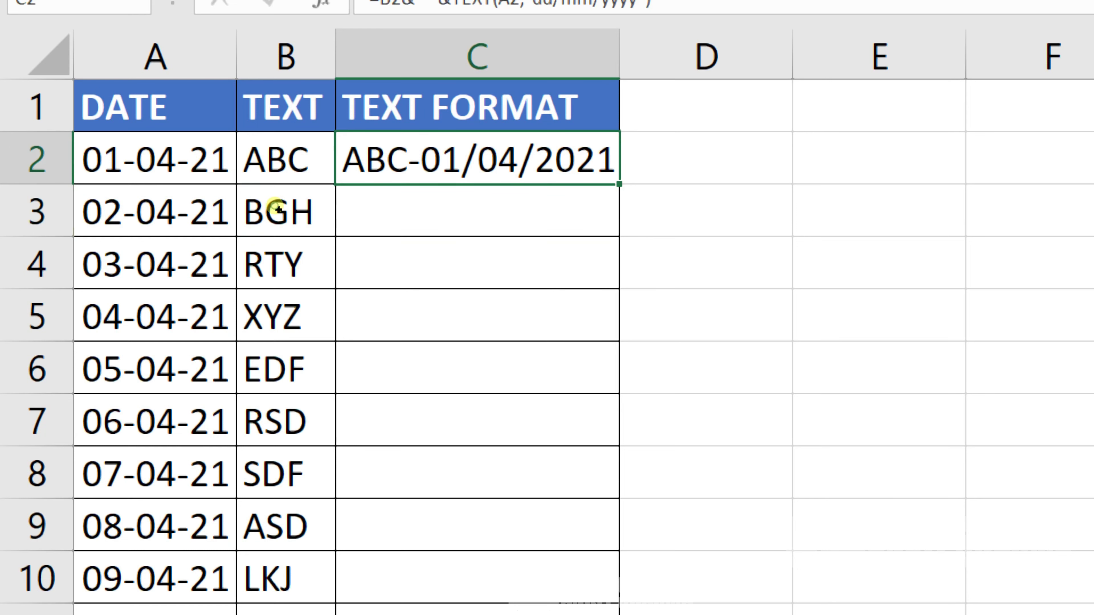
pyautogui.hotkey('ctrl', 'shift', 'Down')
pyautogui.hotkey('ctrl', 'd')
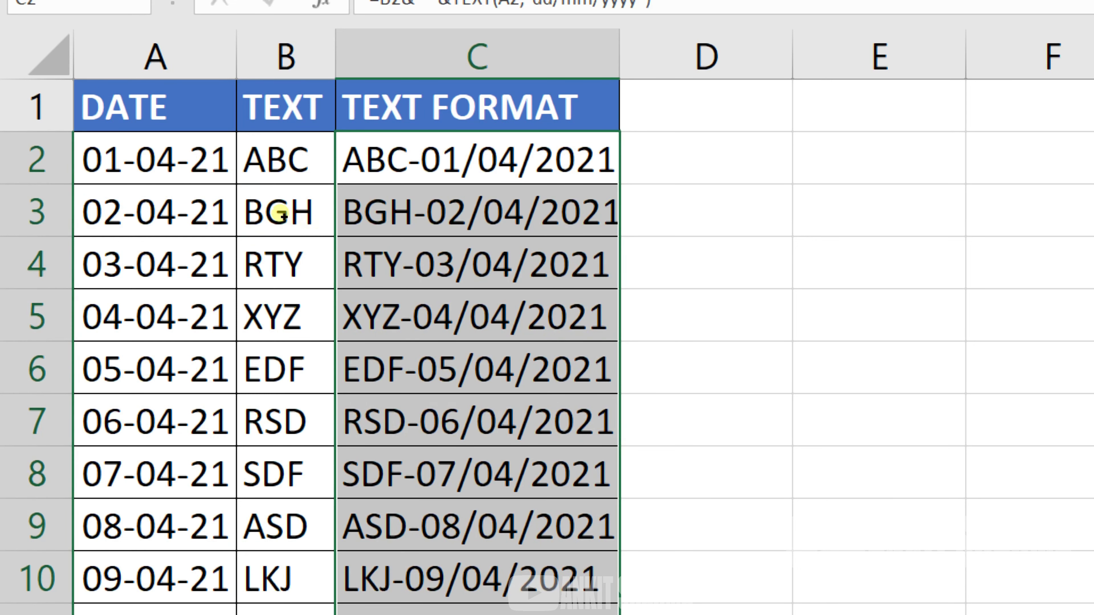
pyautogui.press('Delete')
pyautogui.hotkey('shift', 'BackSpace')
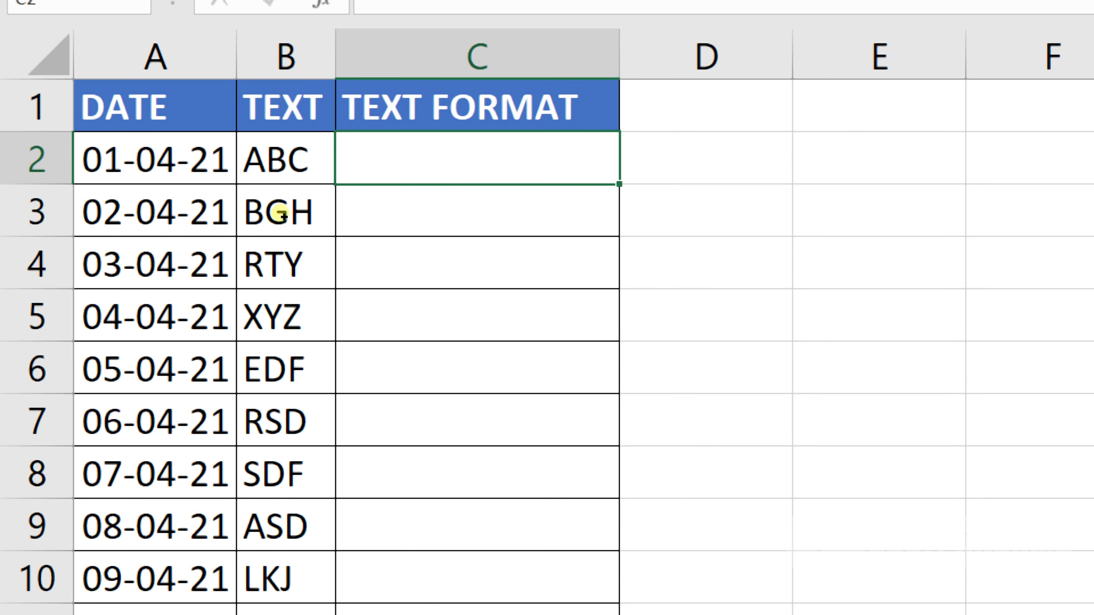
# Step: Enter =B2&" "&TEXT(A2,"dd/mm/yyyy") in C2
pyautogui.write('=')
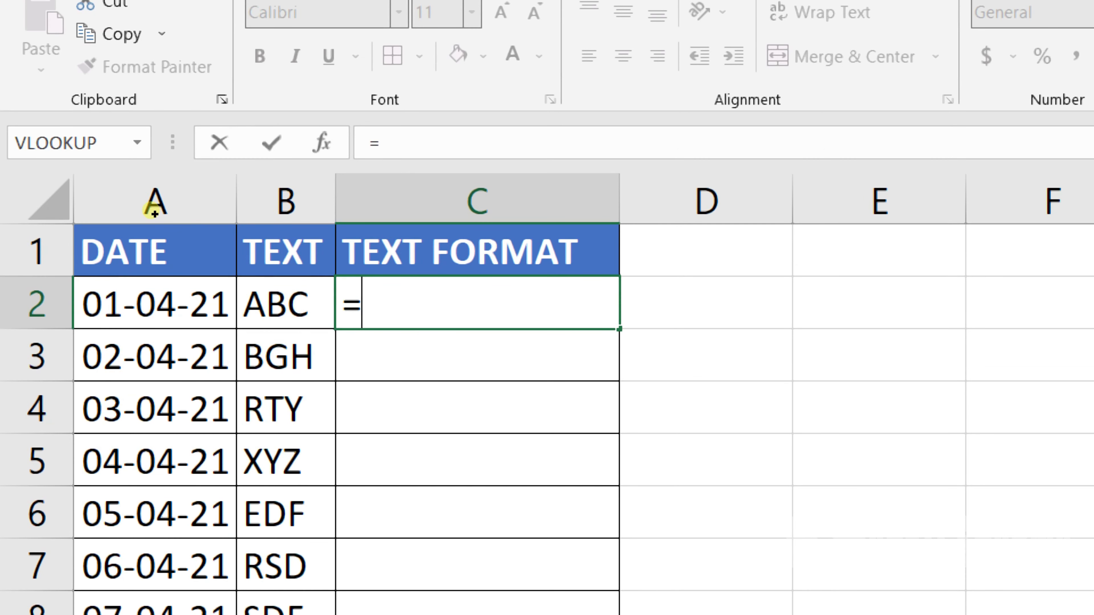
pyautogui.press('Left')
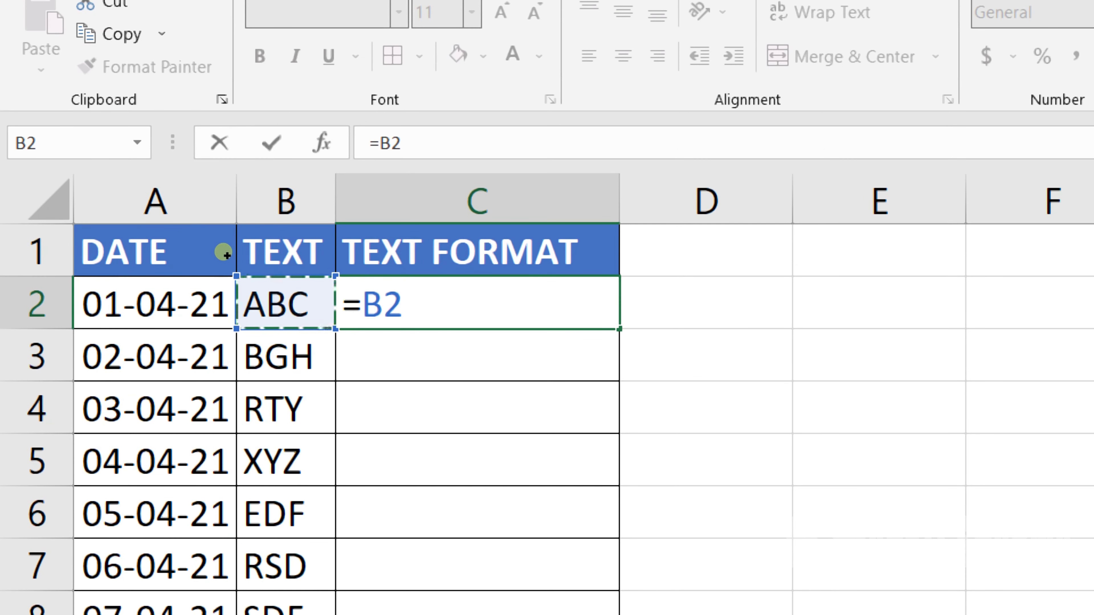
pyautogui.write('&"')
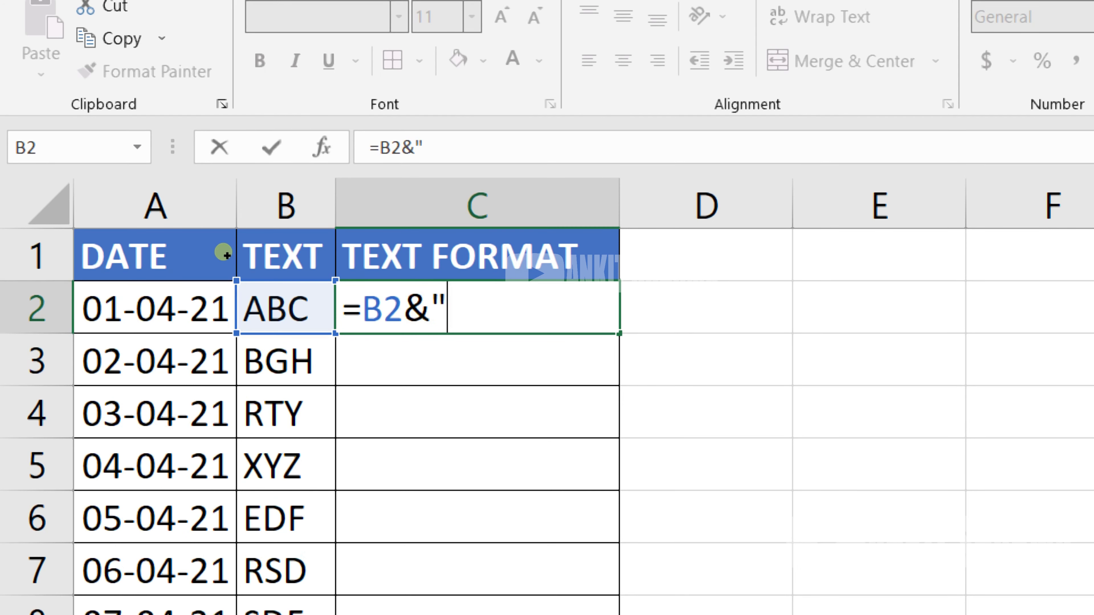
pyautogui.write(' "')
pyautogui.write('&')
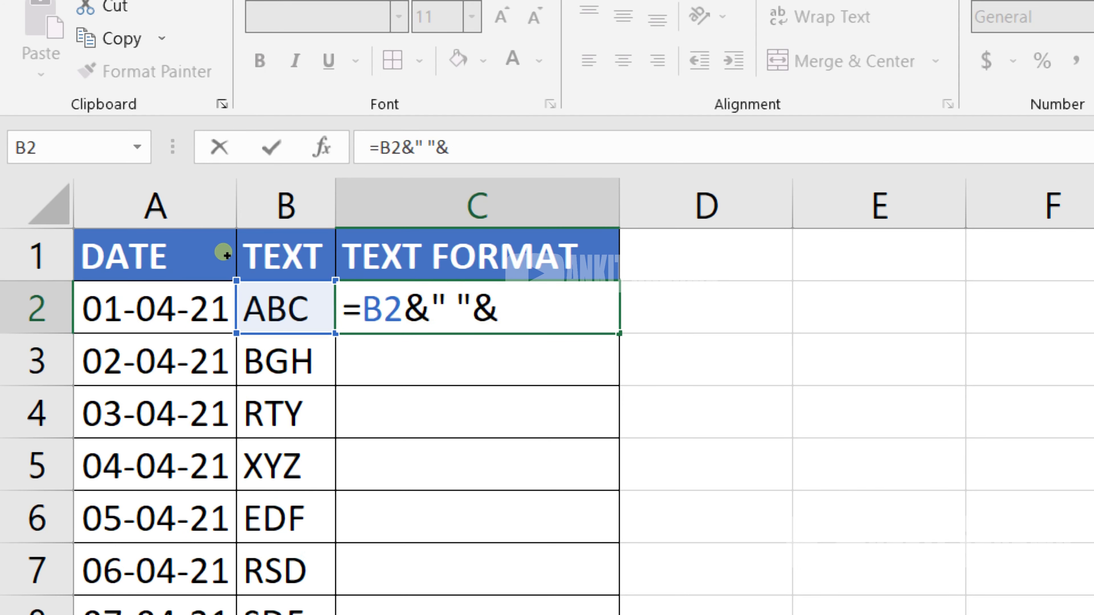
pyautogui.write('te')
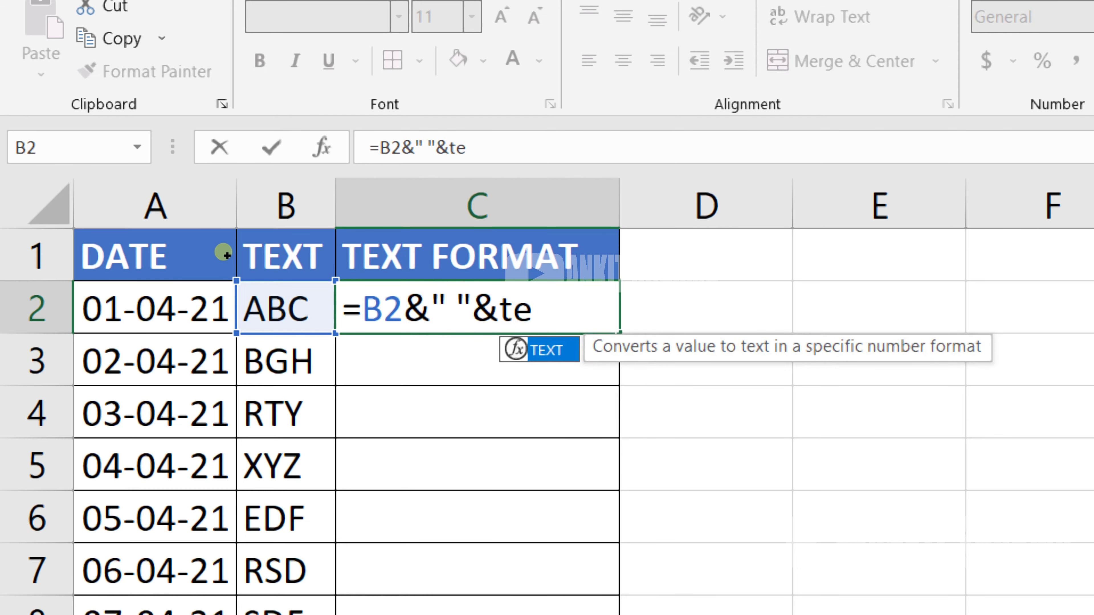
pyautogui.press('Tab')
pyautogui.press('Left')
pyautogui.press('Left')
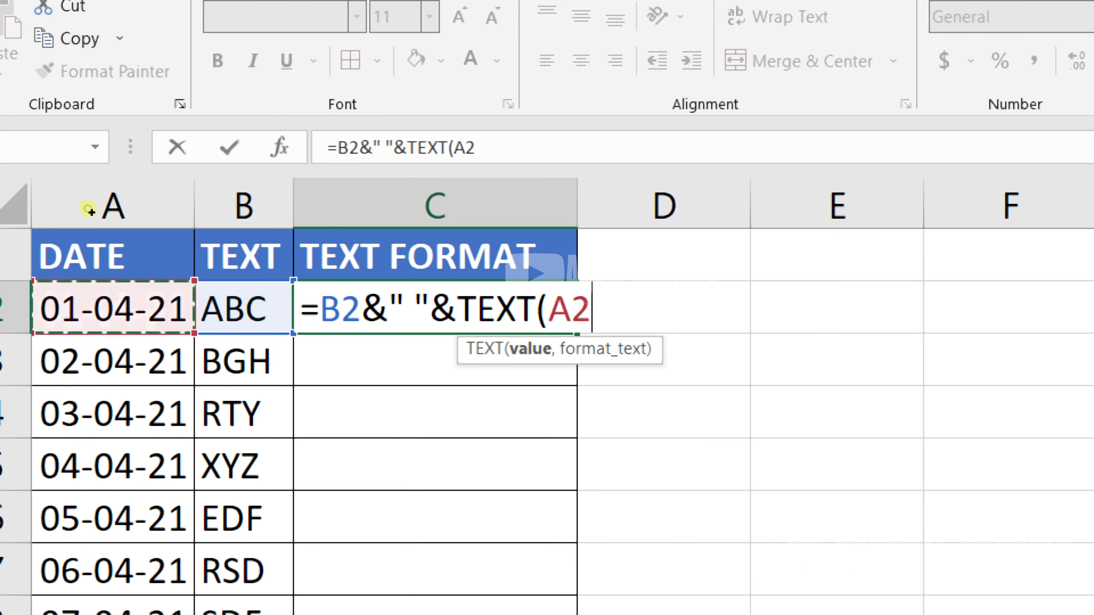
pyautogui.write(',')
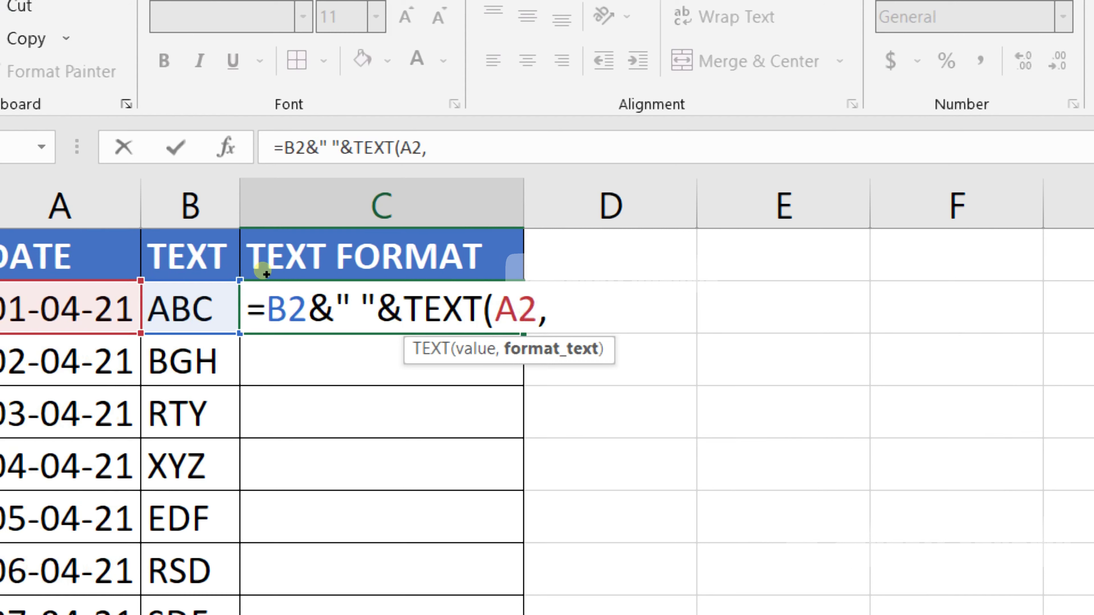
pyautogui.write('"dd')
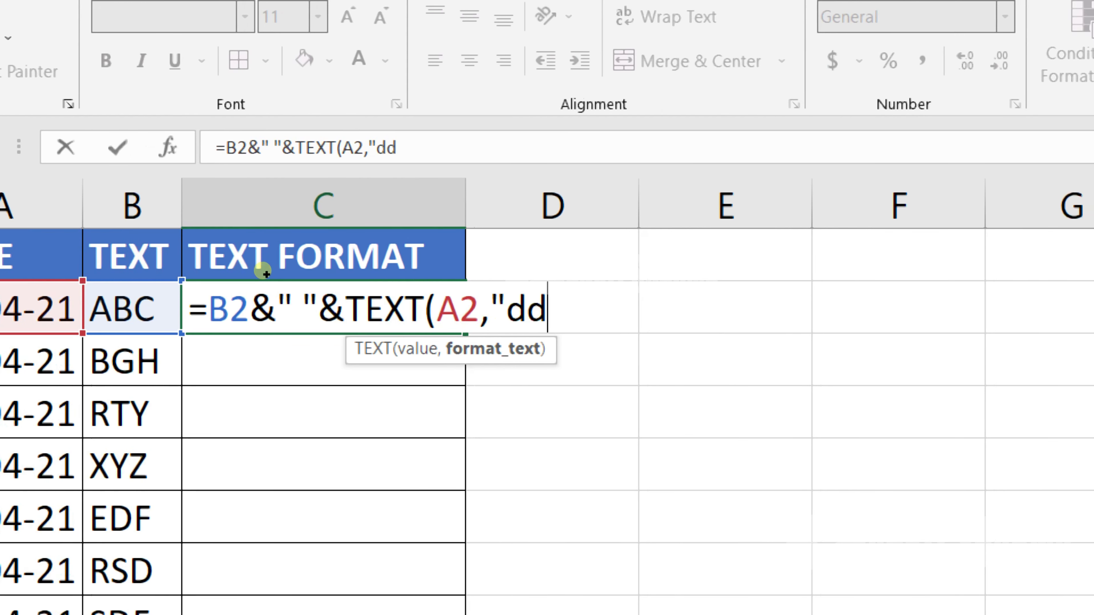
pyautogui.write('/mm')
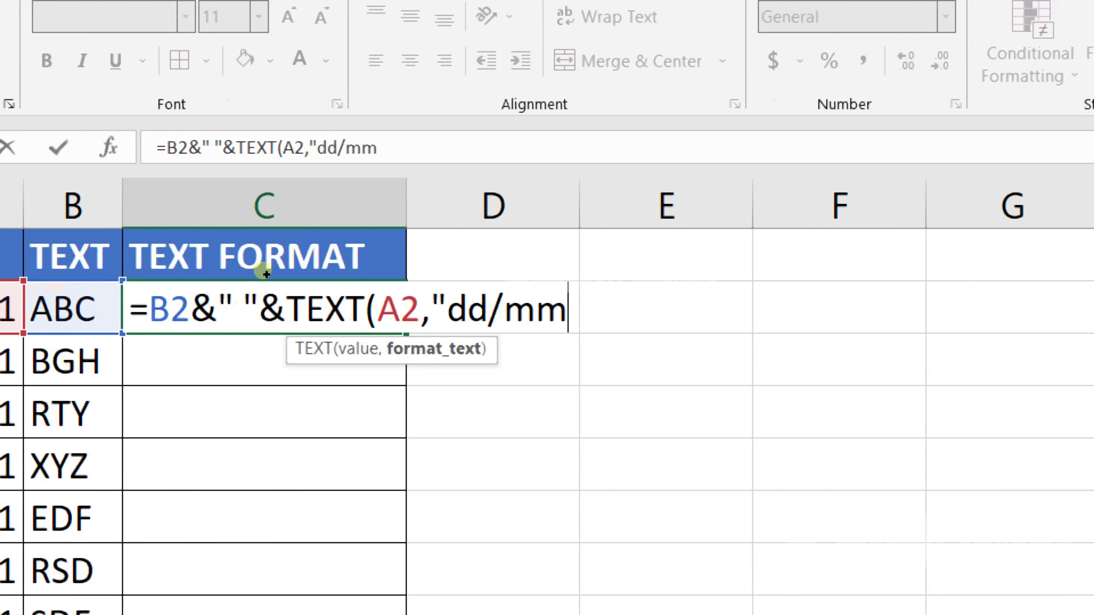
pyautogui.write('/yyy')
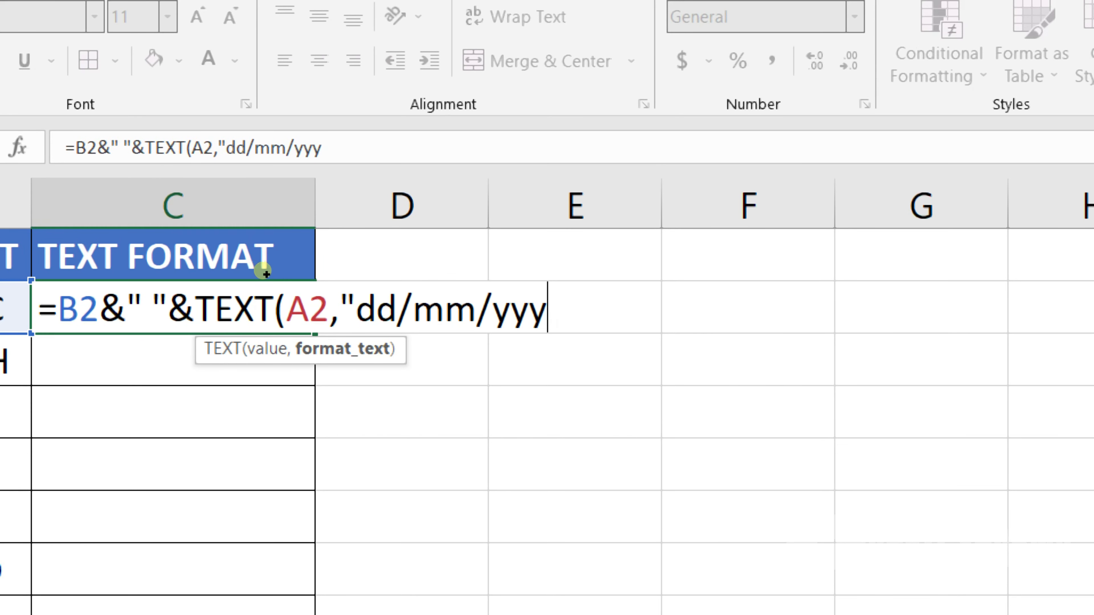
pyautogui.write('y"')
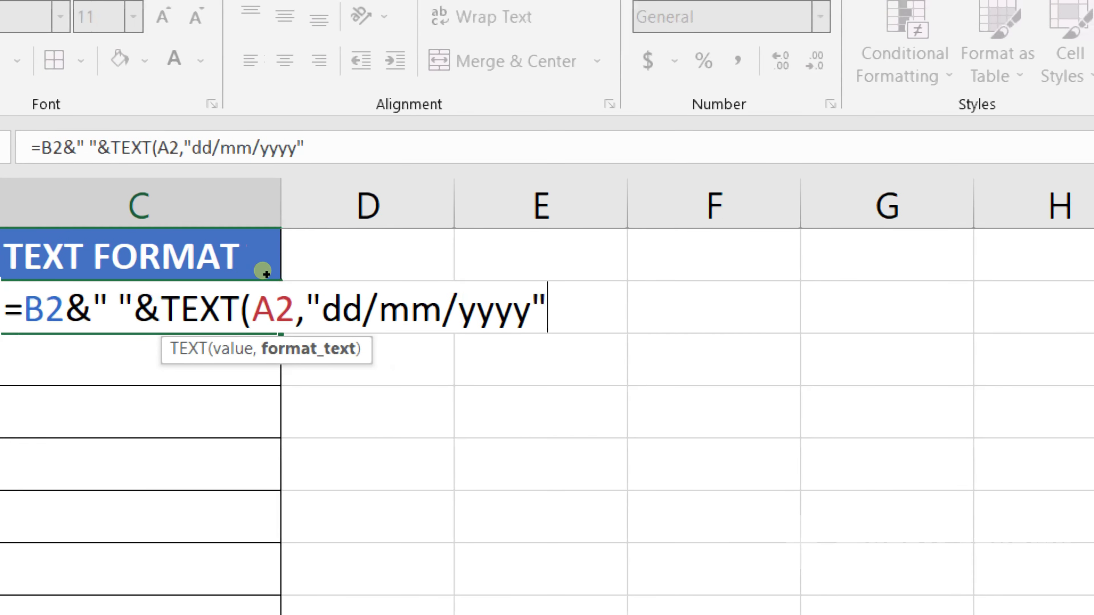
pyautogui.write(')')
pyautogui.press('Return')
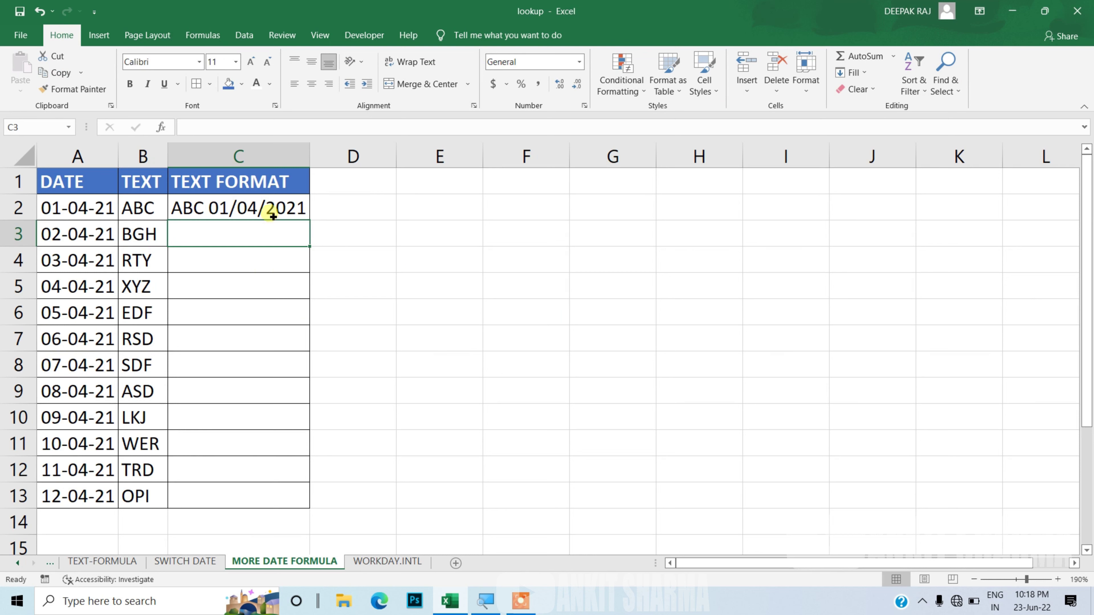
# Step: Copy the C2 formula down through C13 and check the copied result in C4
pyautogui.click(273, 215)
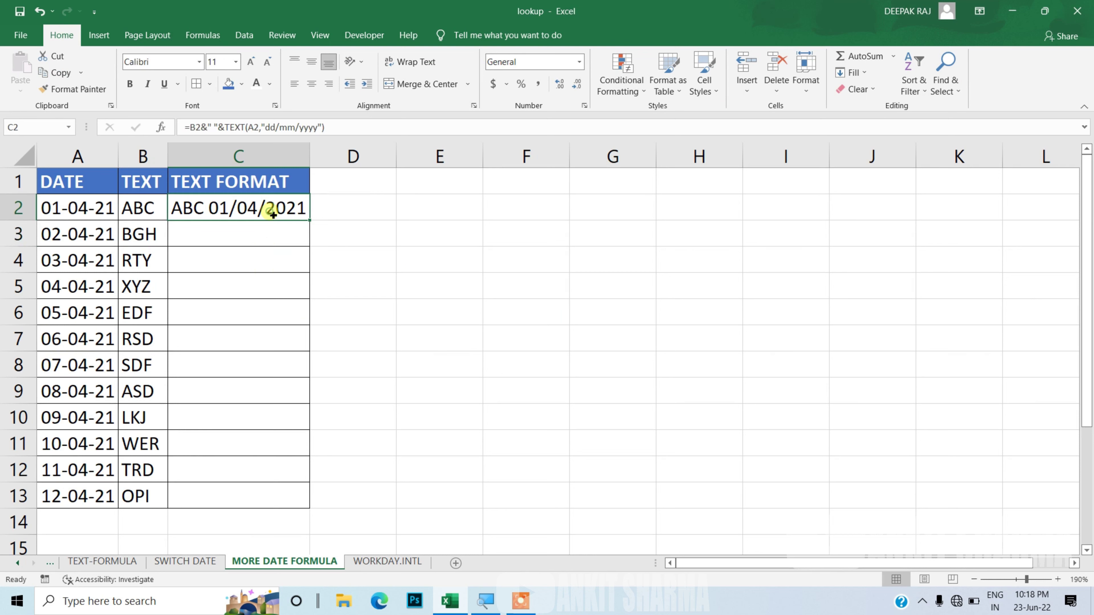
pyautogui.doubleClick(313, 223)
pyautogui.click(262, 254)
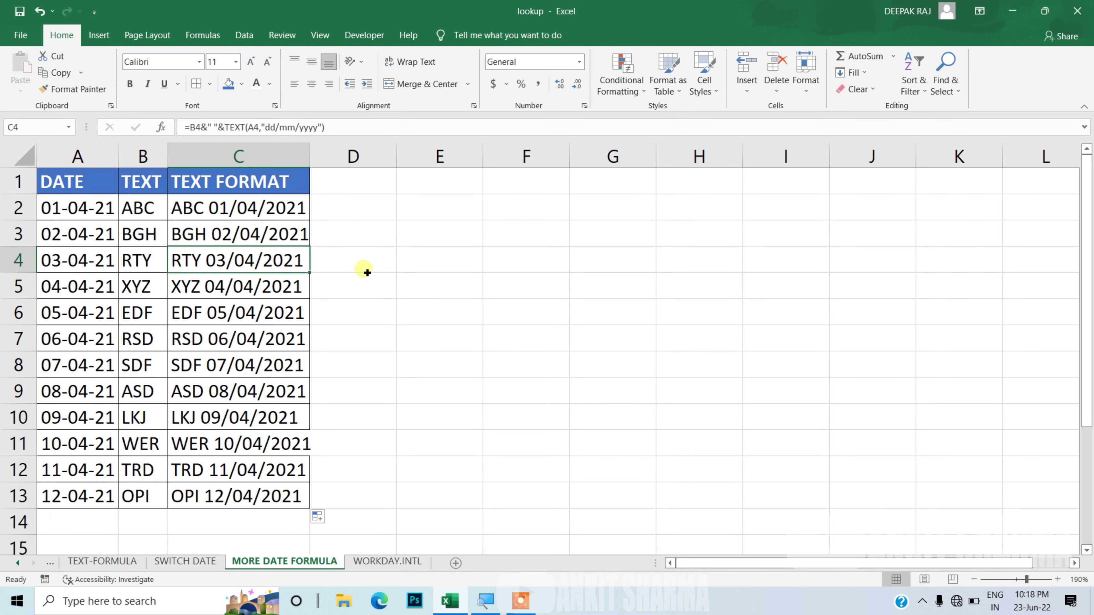
pyautogui.click(387, 561)
pyautogui.click(312, 562)
# Step: On the WORKDAY.INTL sheet, give the day numbers in B2:B13 the custom format 00
pyautogui.click(367, 562)
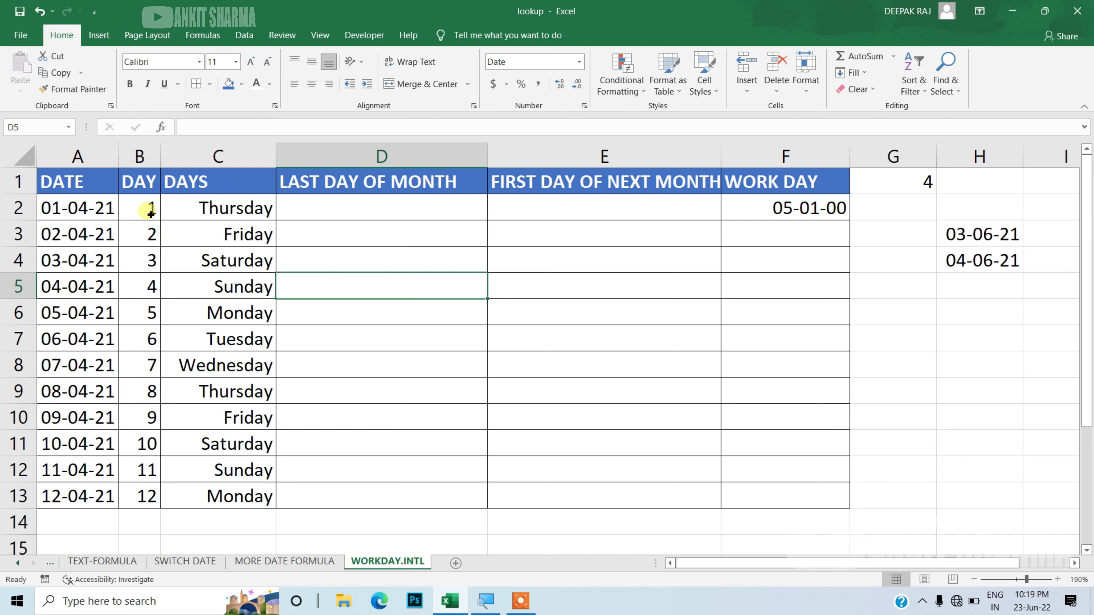
pyautogui.moveTo(150, 210); pyautogui.dragTo(146, 493)
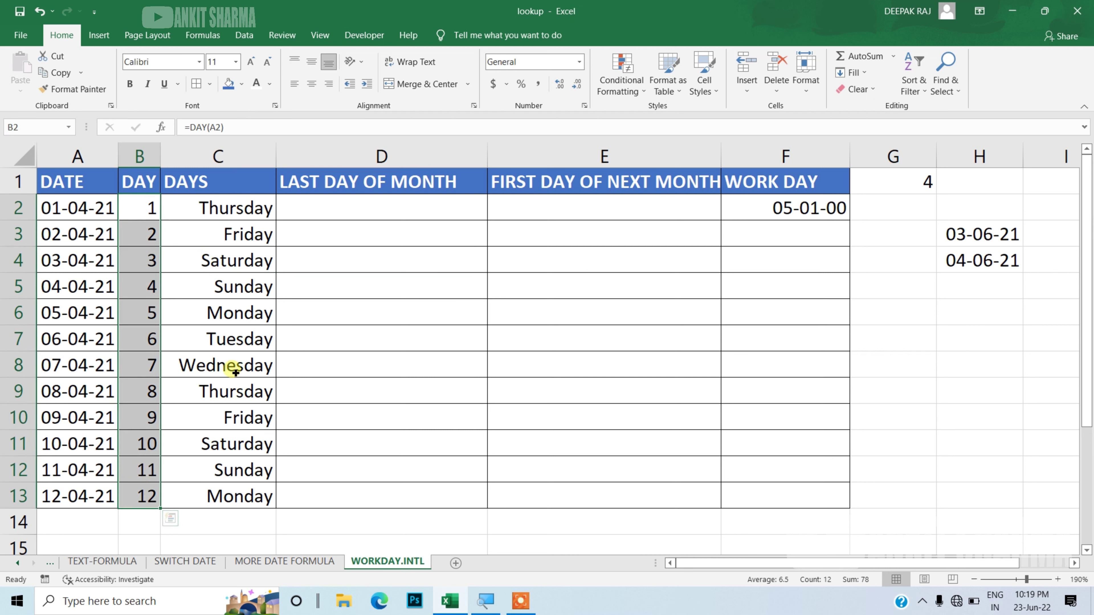
pyautogui.hotkey('ctrl', '1')
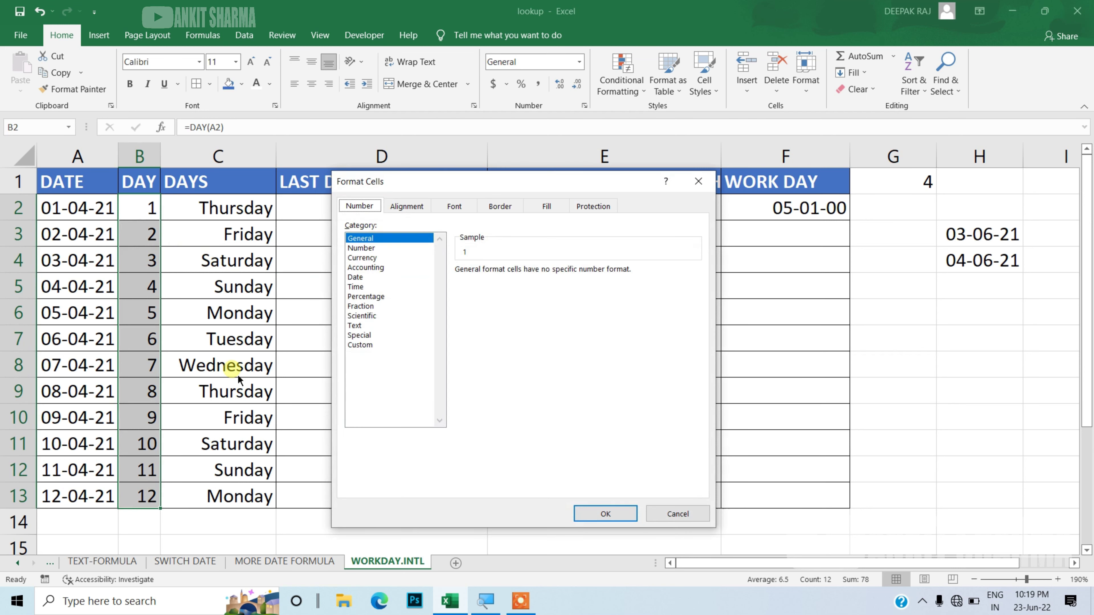
pyautogui.click(360, 344)
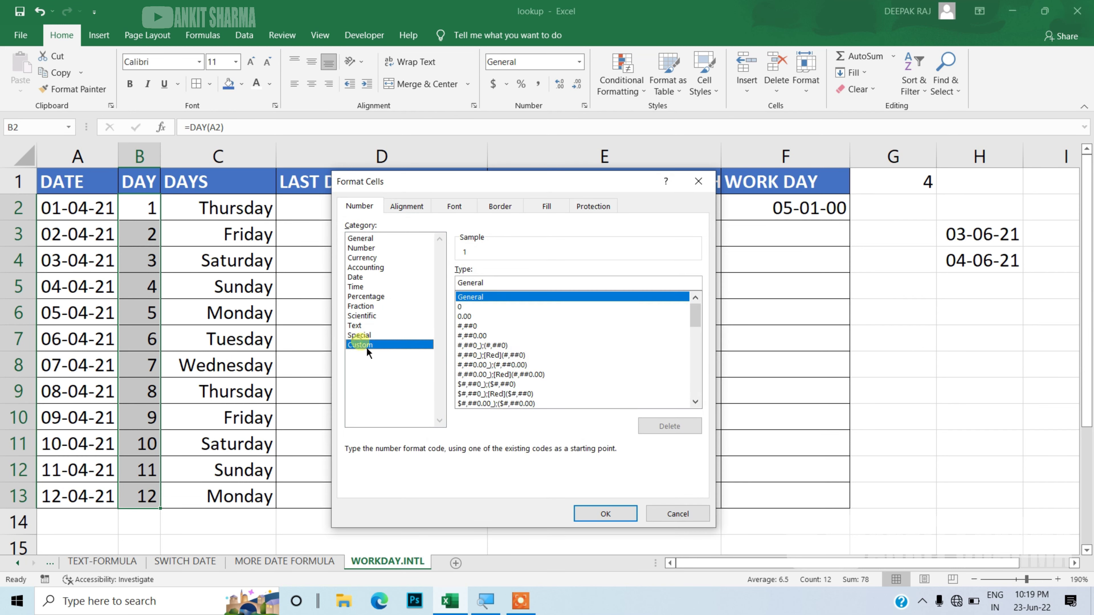
pyautogui.moveTo(486, 283); pyautogui.dragTo(444, 296)
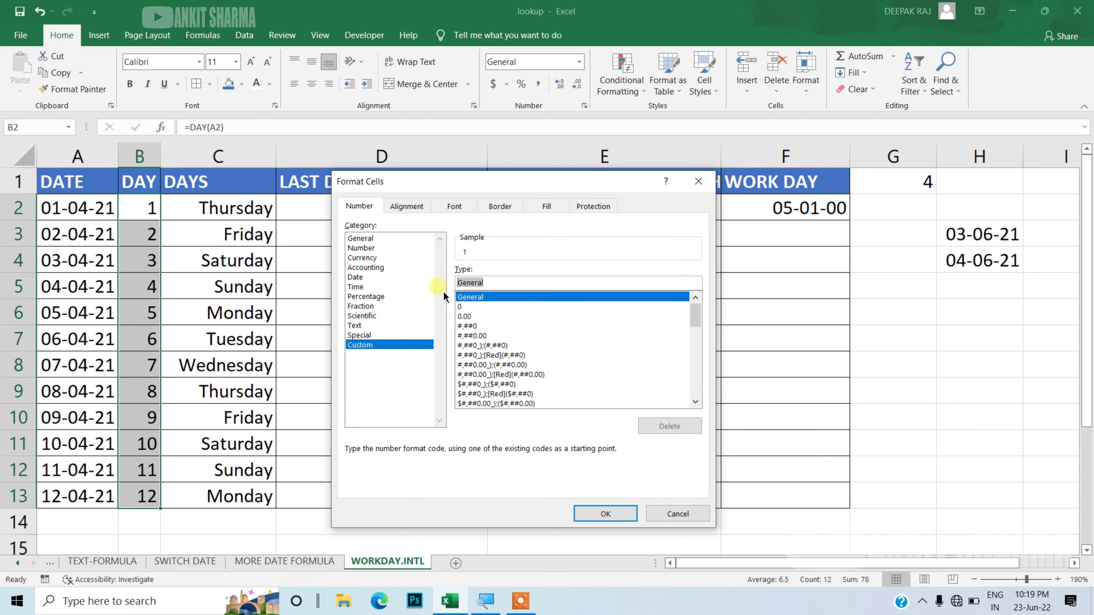
pyautogui.write('0')
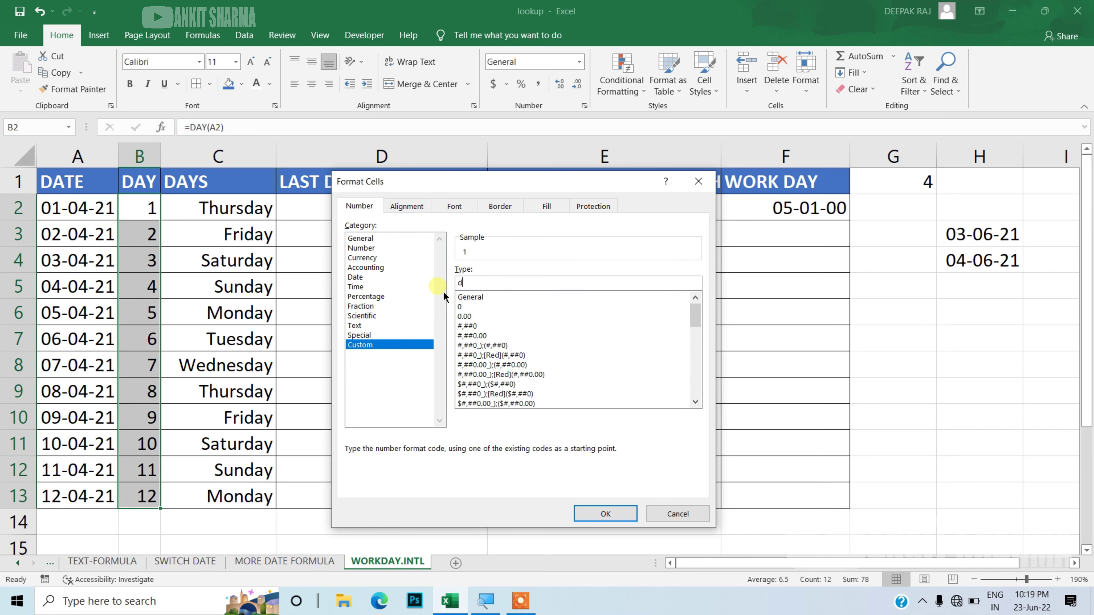
pyautogui.write('0')
pyautogui.press('Return')
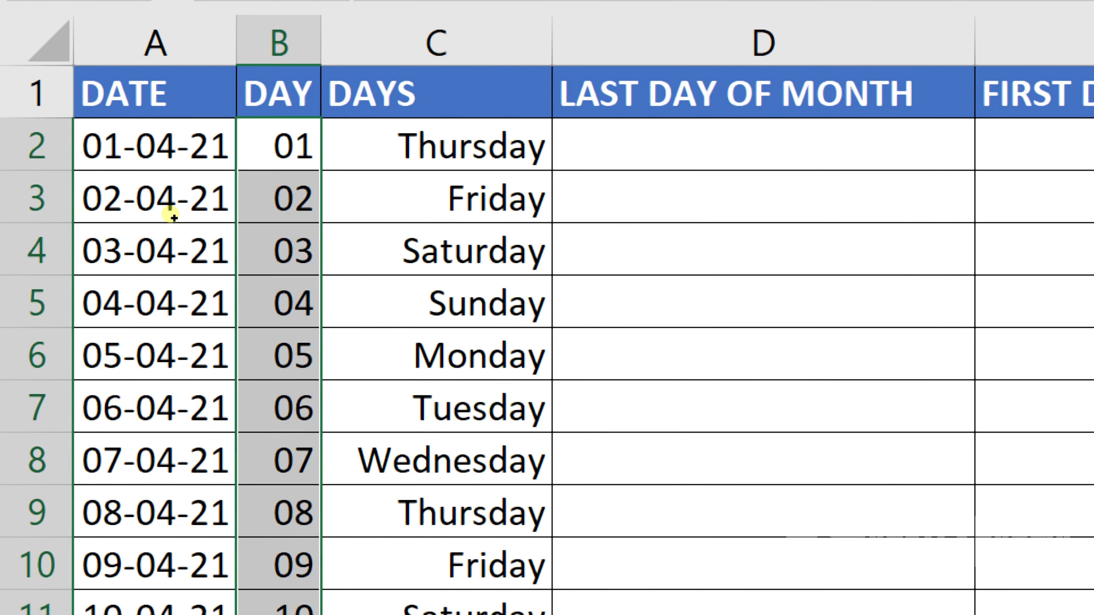
pyautogui.press('Right')
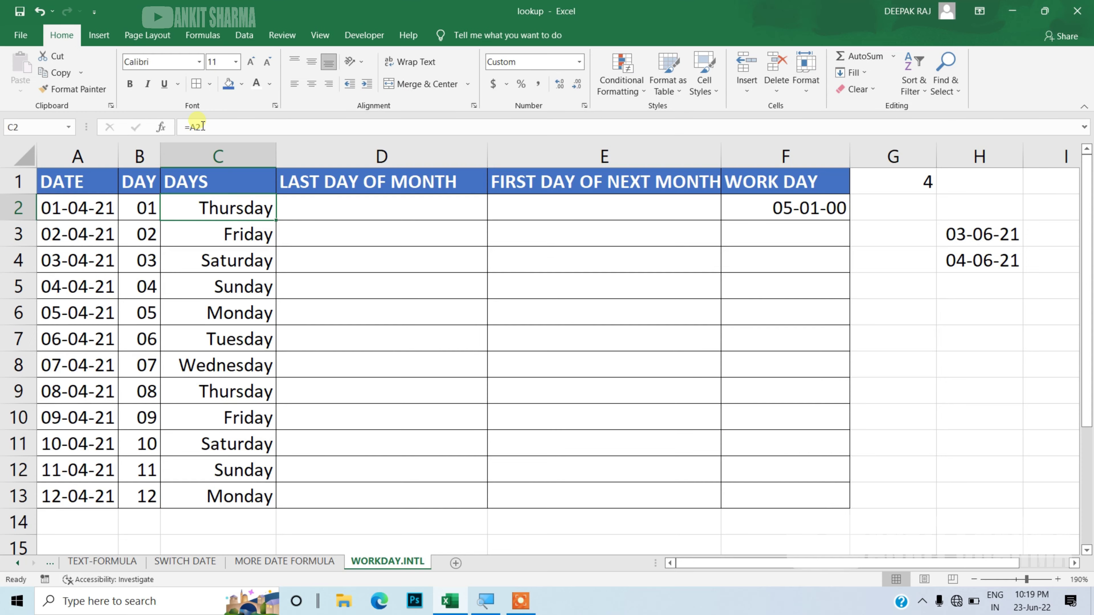
# Step: Confirm the dddd weekday-name format for C2:C13
pyautogui.moveTo(223, 209); pyautogui.dragTo(216, 492)
pyautogui.hotkey('ctrl', '1')
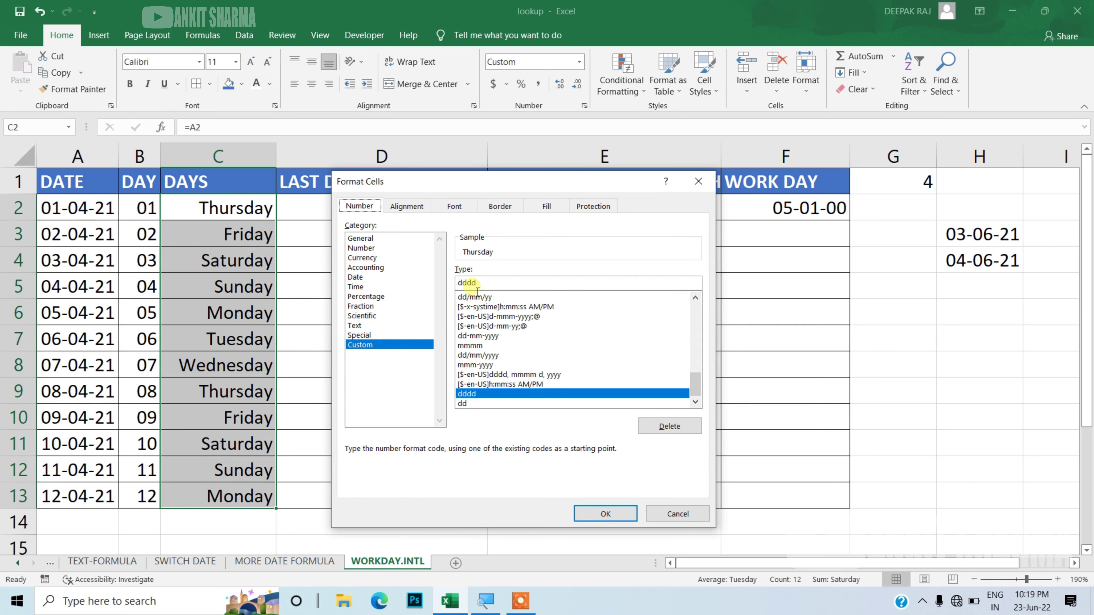
pyautogui.click(603, 517)
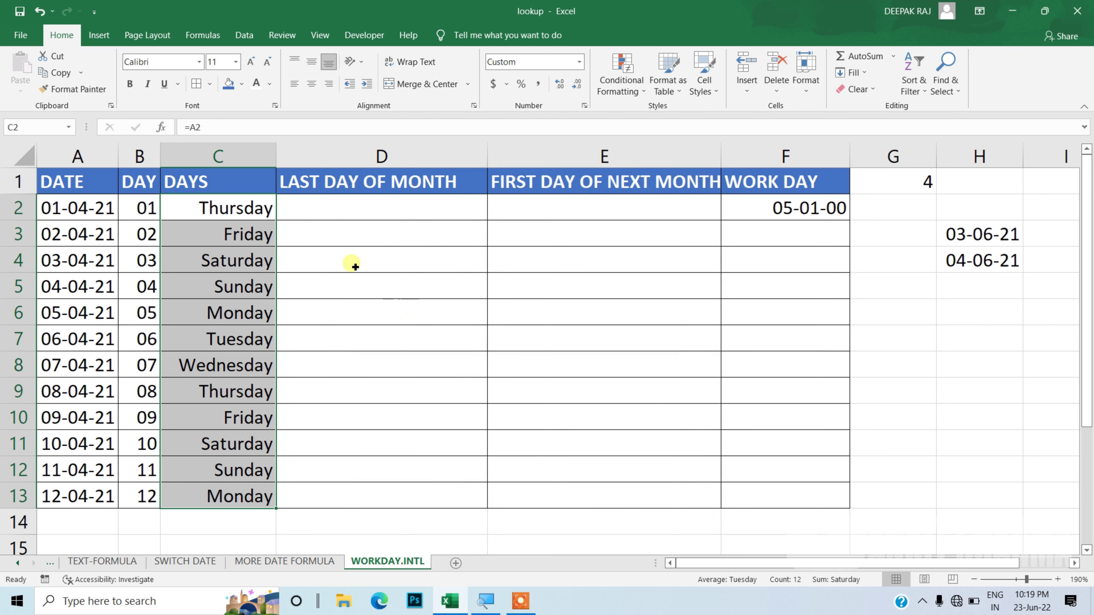
pyautogui.click(352, 263)
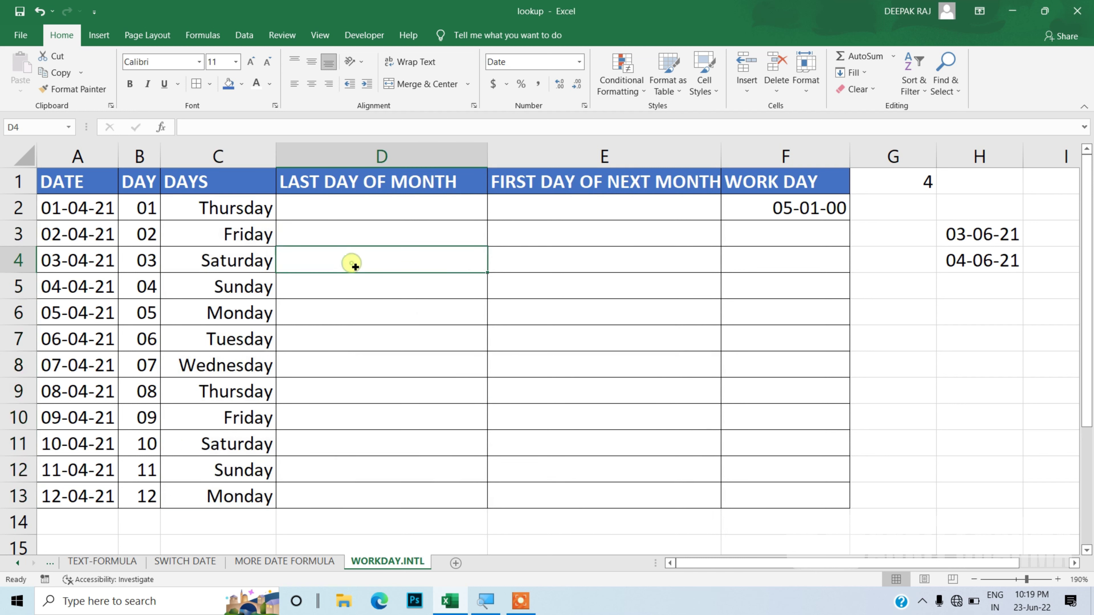
# Step: Change the A2:A13 custom date code to dd-mmm-yy, showing 01-Apr-21
pyautogui.click(303, 209)
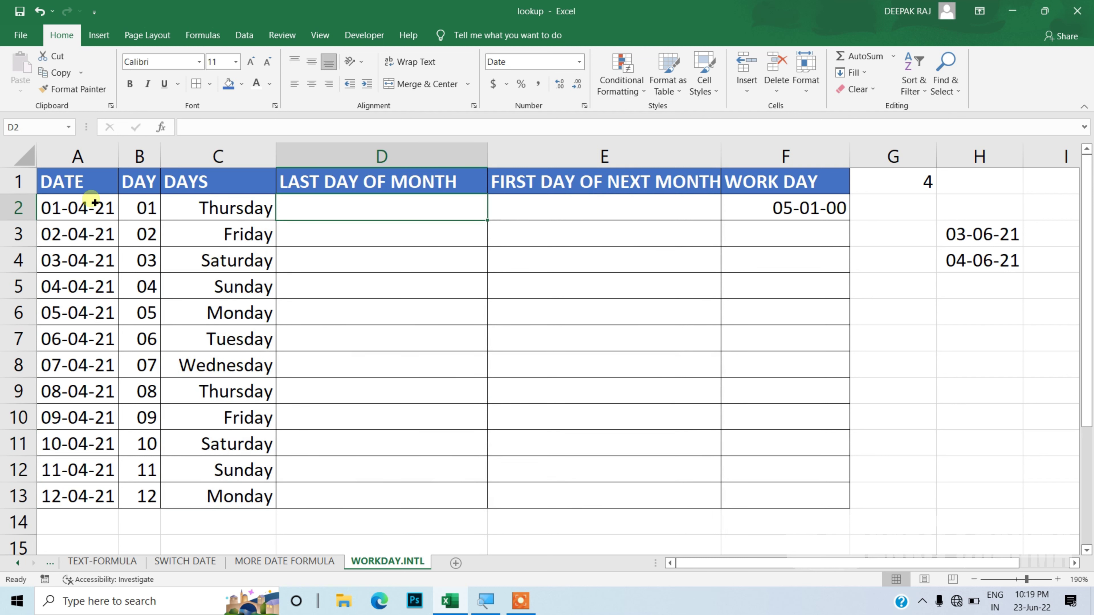
pyautogui.click(87, 209)
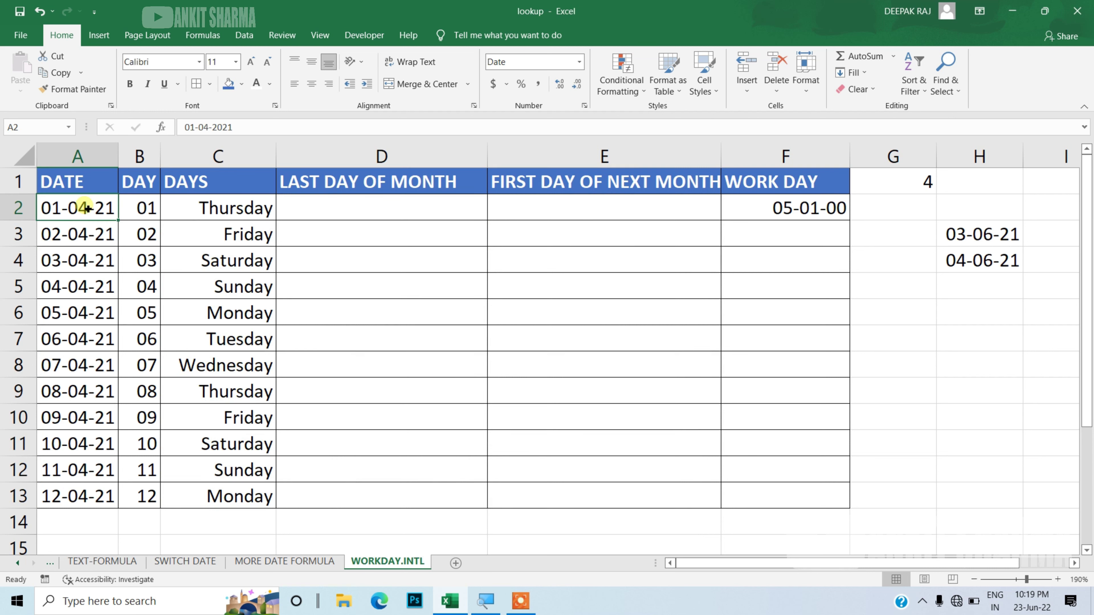
pyautogui.moveTo(88, 209); pyautogui.dragTo(56, 500)
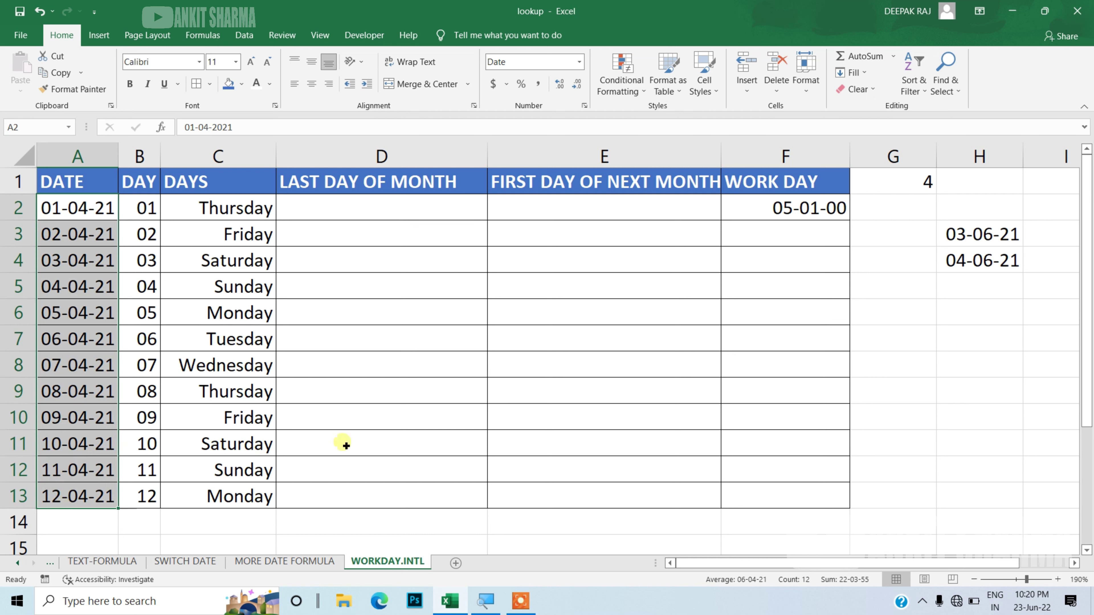
pyautogui.hotkey('ctrl', '1')
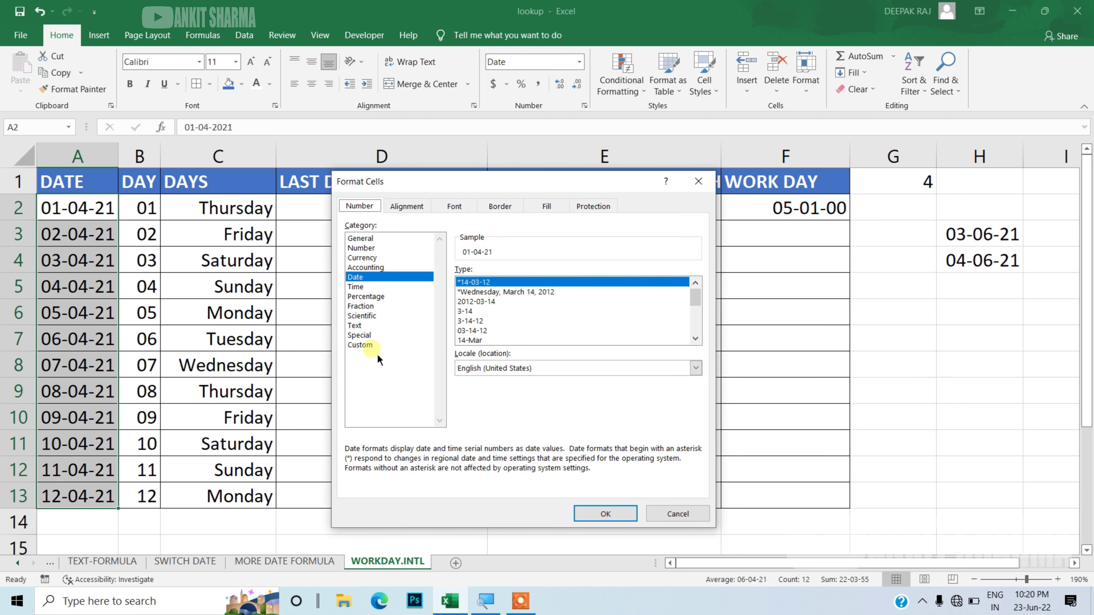
pyautogui.click(363, 346)
pyautogui.click(491, 285)
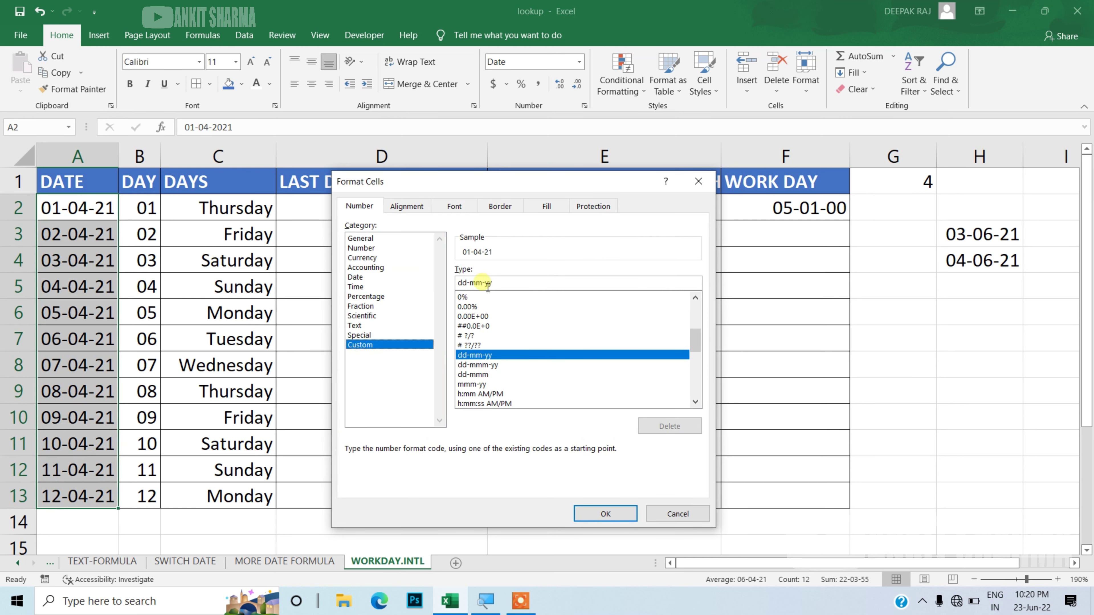
pyautogui.write('m')
pyautogui.press('Return')
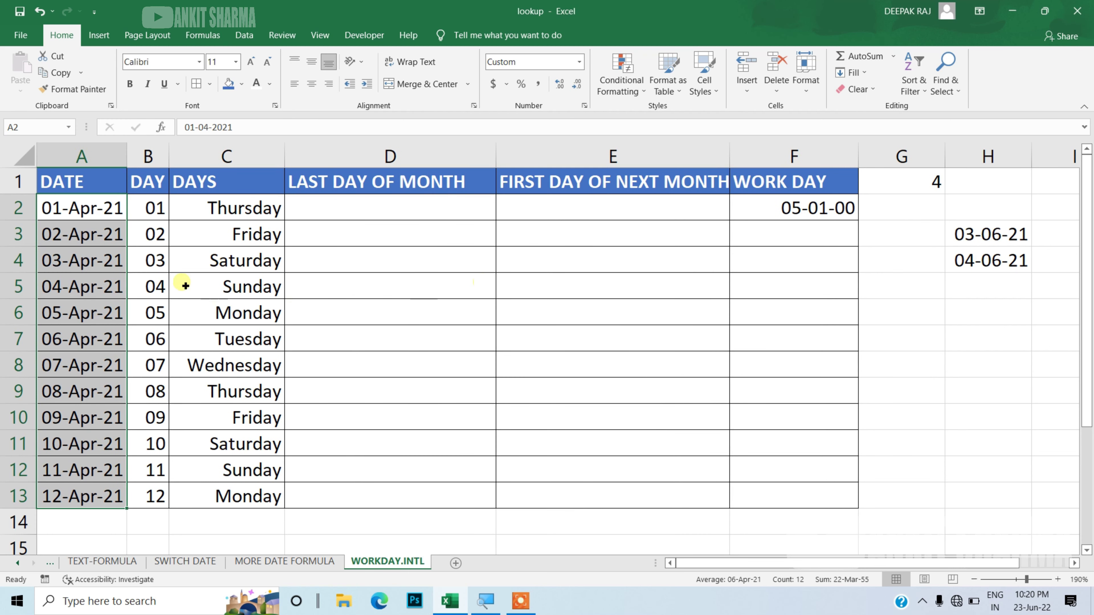
pyautogui.click(185, 285)
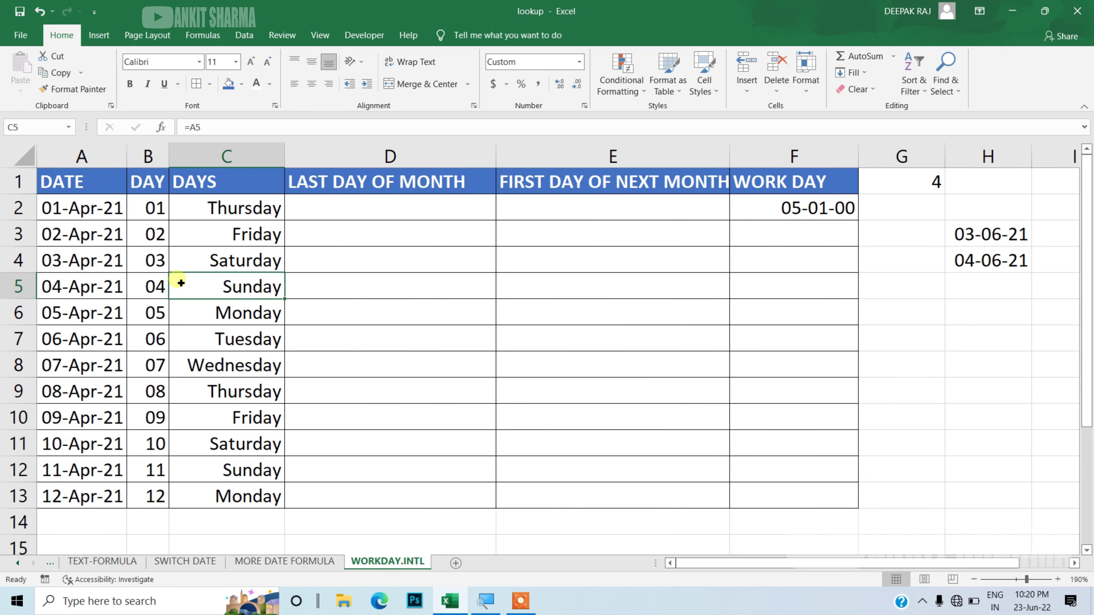
# Step: Enter =EOMONTH(A2,0) in D2, returning 30-04-21
pyautogui.click(310, 213)
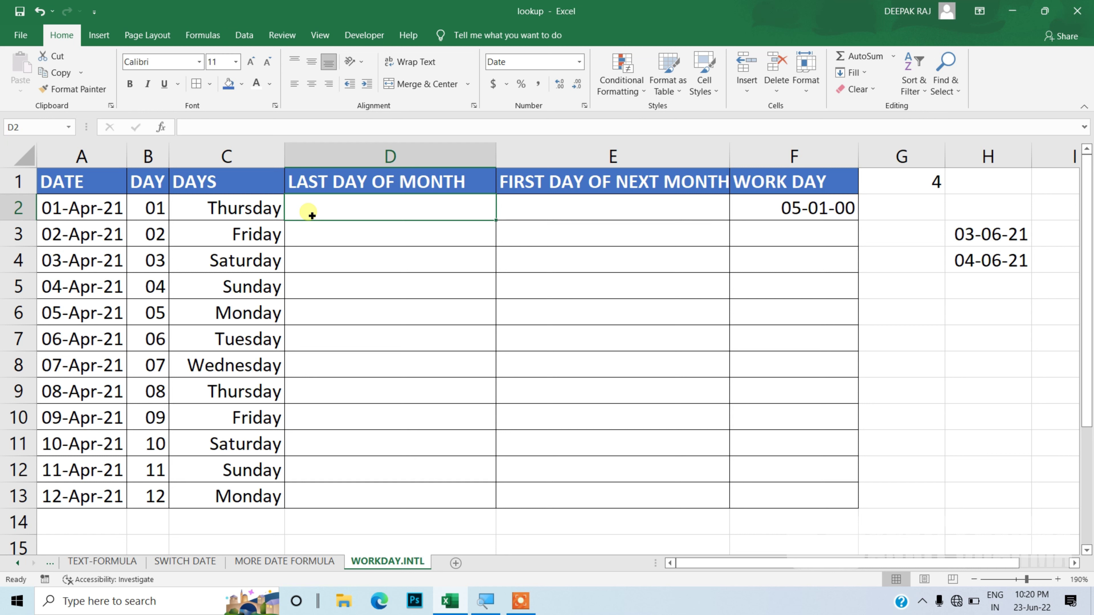
pyautogui.write('=')
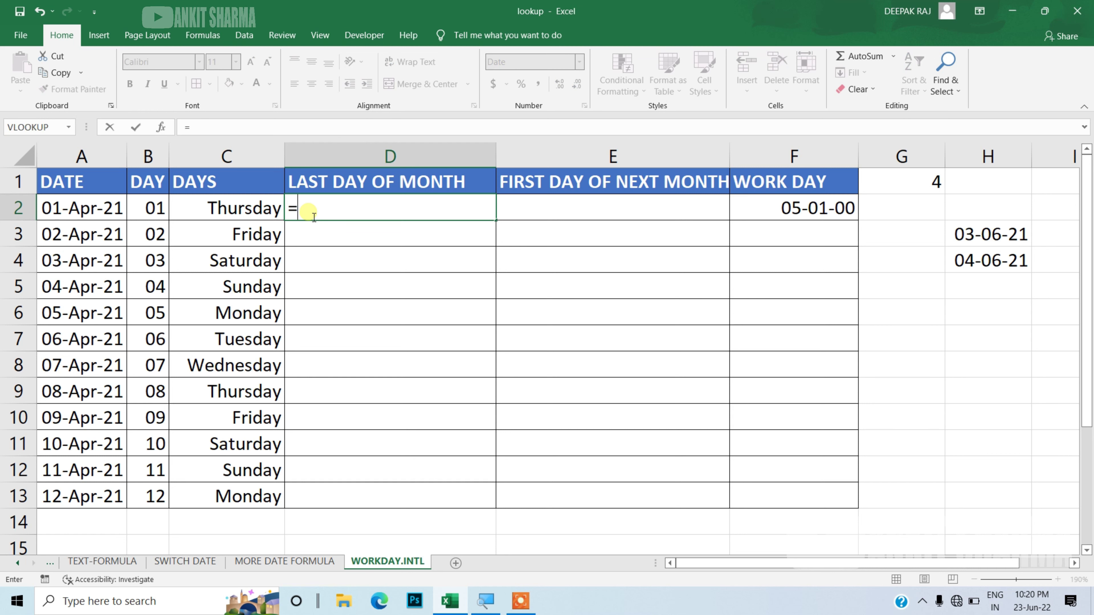
pyautogui.write('eo')
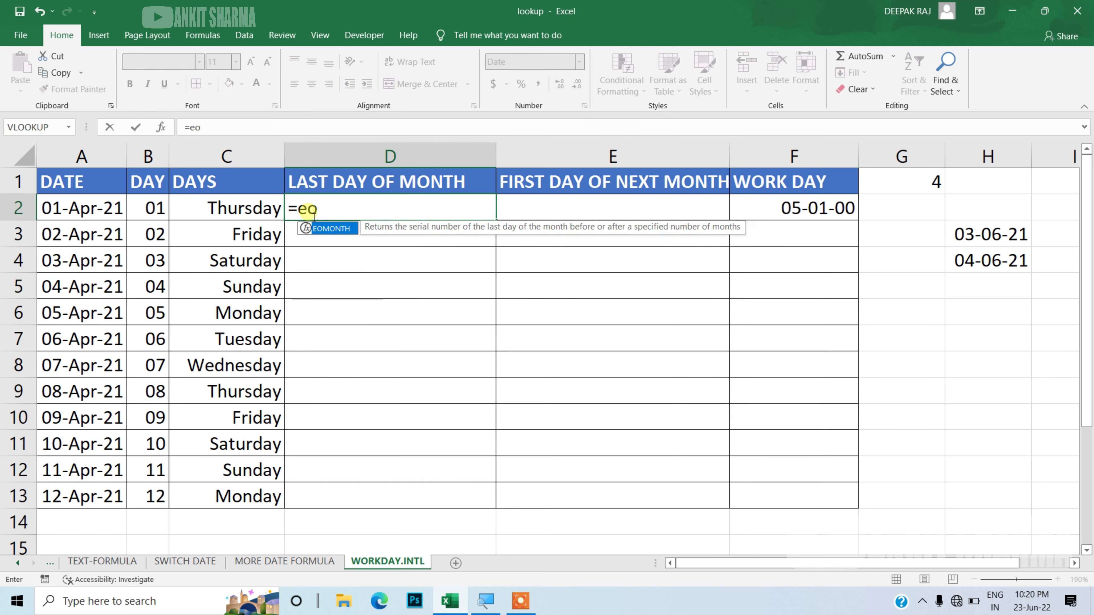
pyautogui.press('Tab')
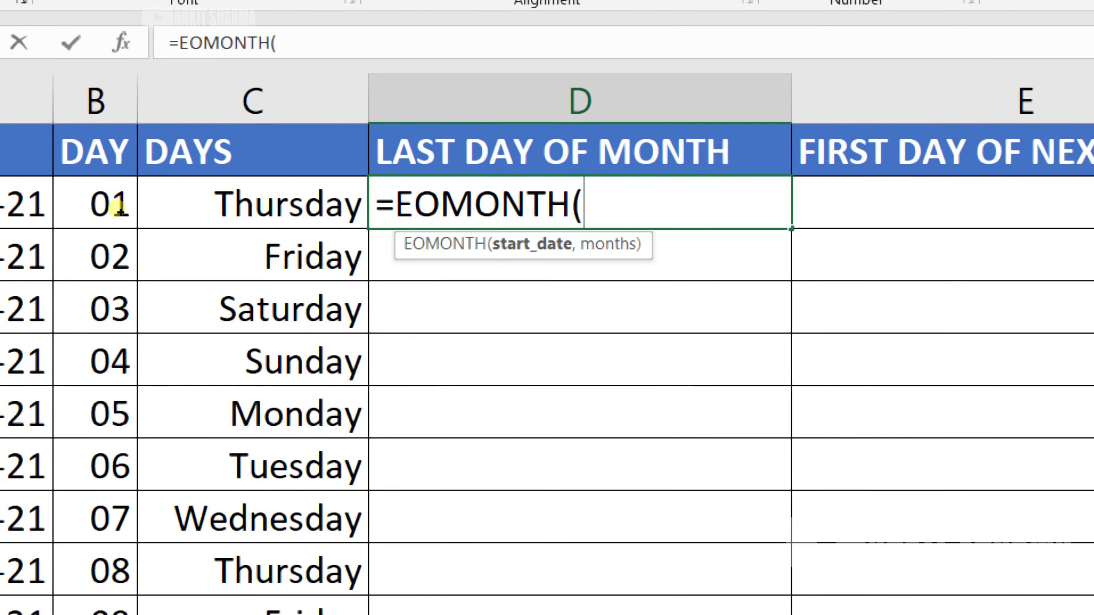
pyautogui.click(88, 212)
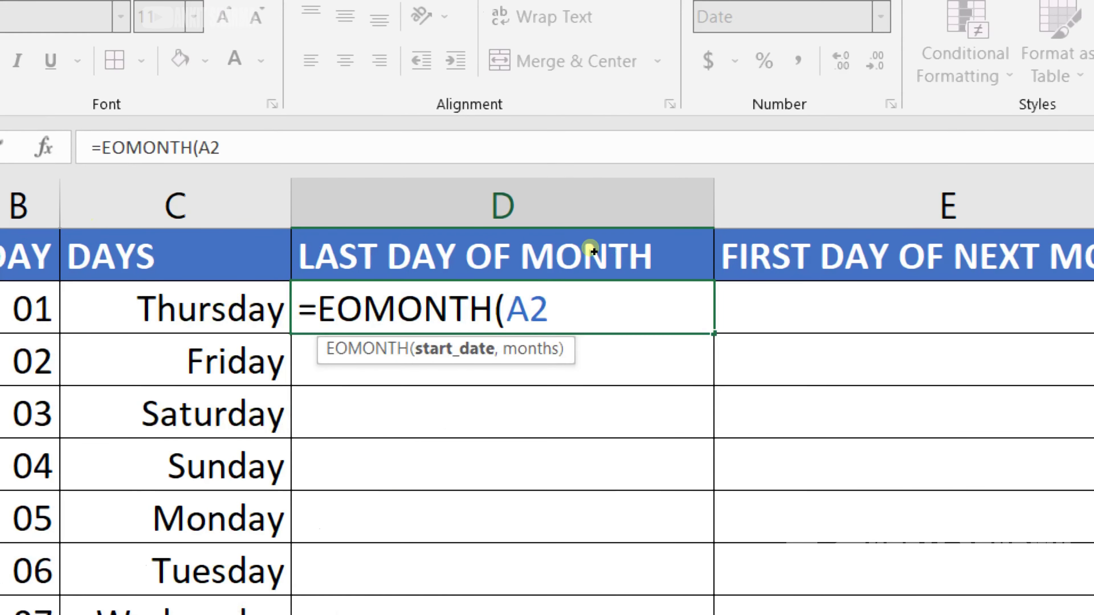
pyautogui.write(',0')
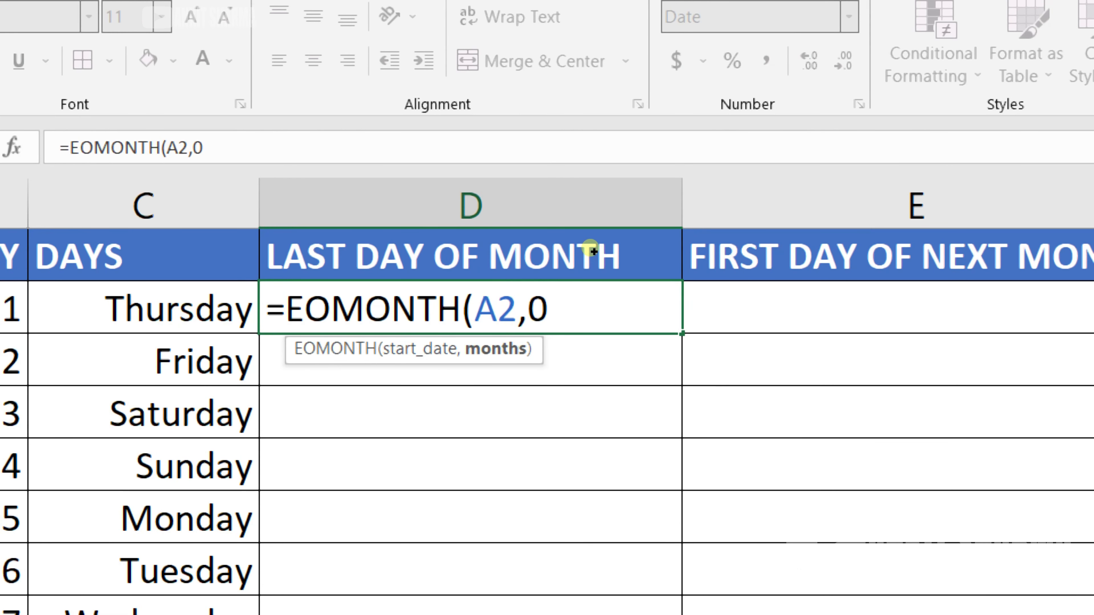
pyautogui.write(')')
pyautogui.press('Return')
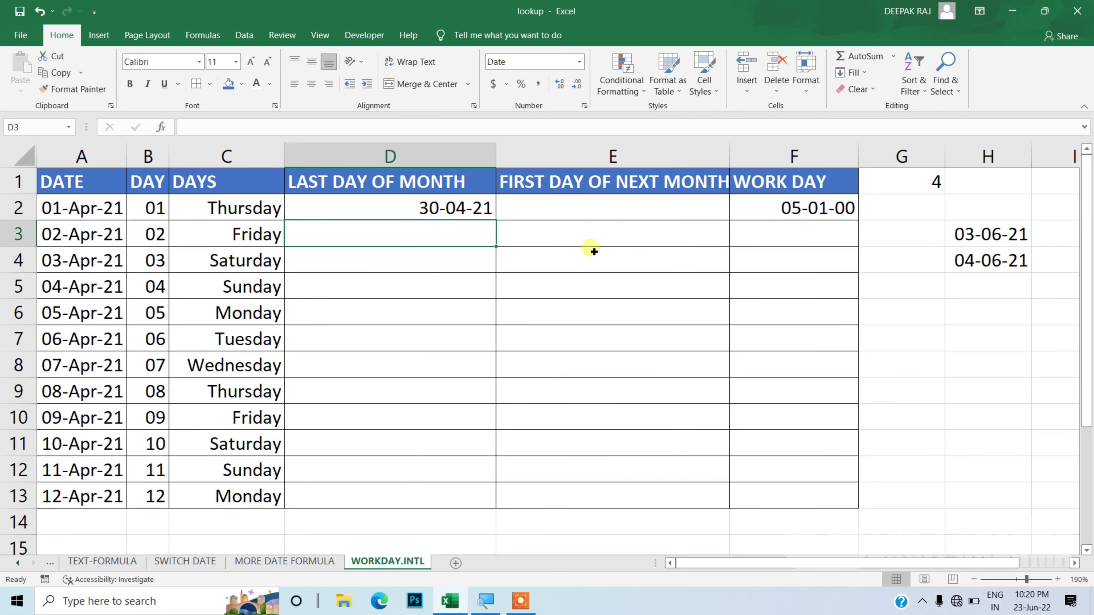
# Step: Fill the D2 formula down to D13, then try 1 as D2's months argument
pyautogui.click(493, 217)
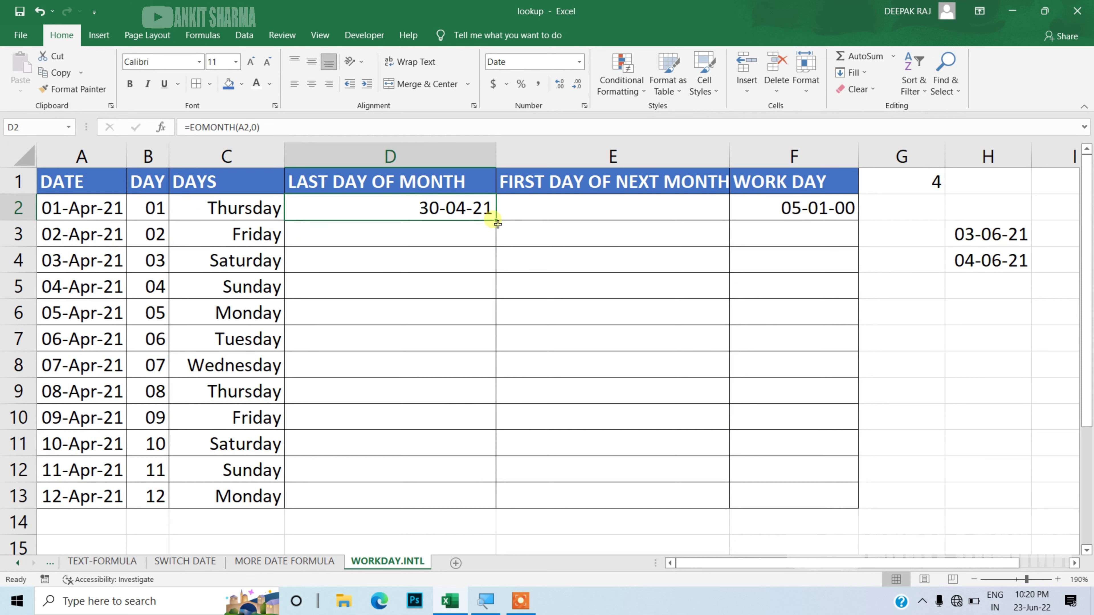
pyautogui.doubleClick(497, 223)
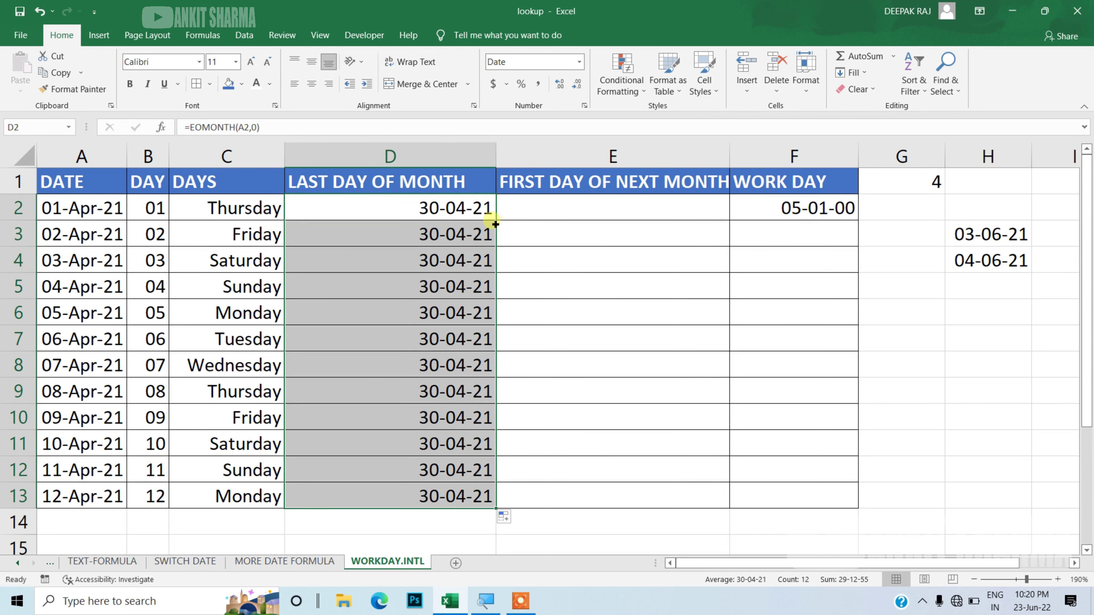
pyautogui.click(474, 210)
pyautogui.doubleClick(460, 209)
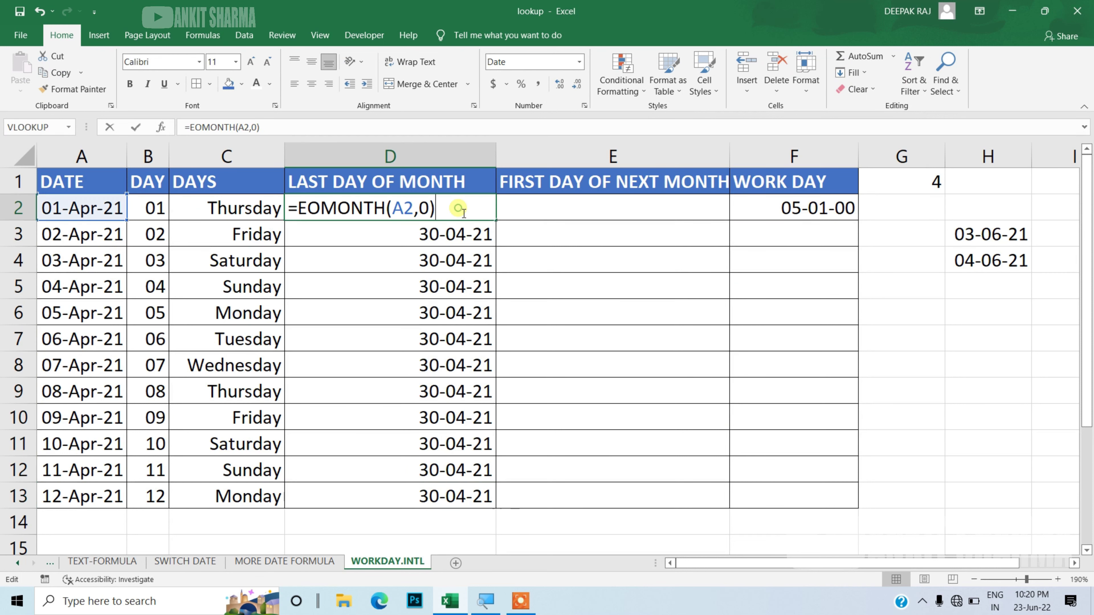
pyautogui.click(430, 211)
pyautogui.press('BackSpace')
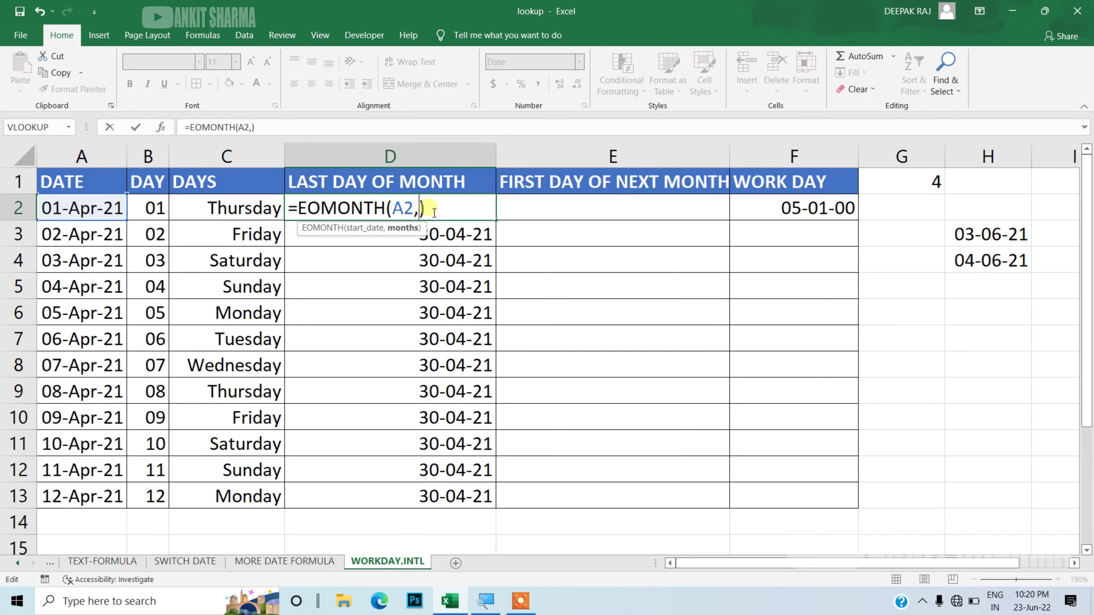
pyautogui.write('1')
pyautogui.press('Return')
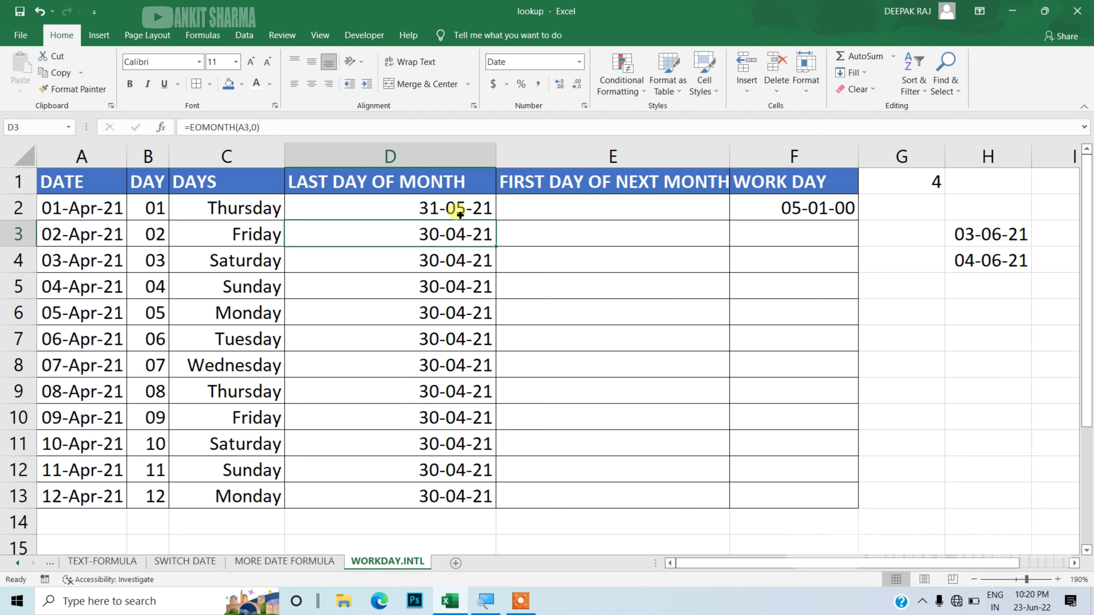
# Step: Set D2's months argument back to 0, restoring =EOMONTH(A2,0)
pyautogui.click(460, 211)
pyautogui.doubleClick(460, 210)
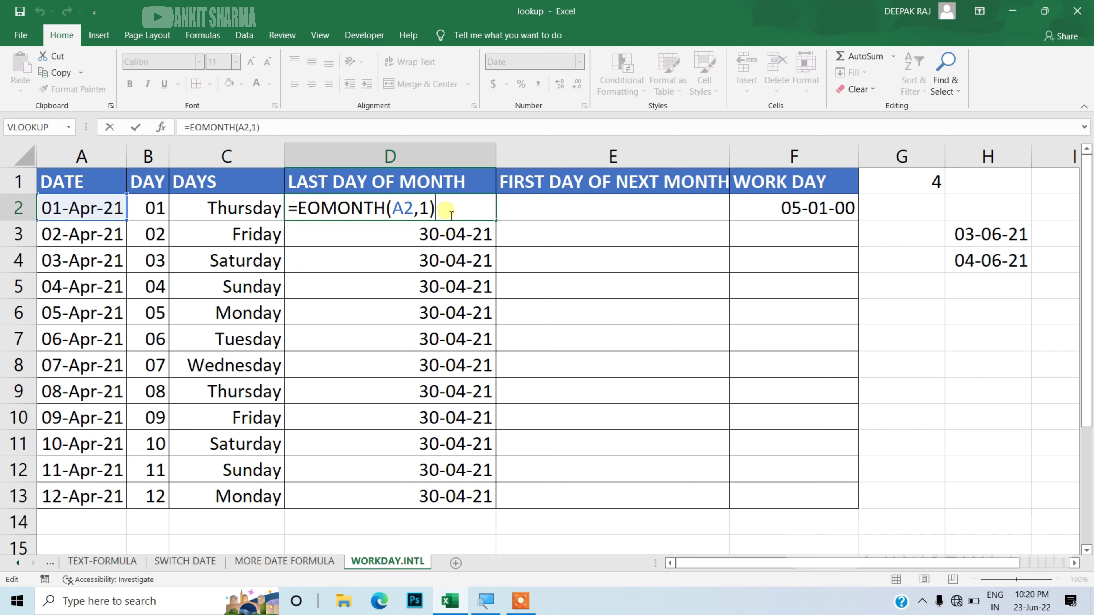
pyautogui.click(431, 208)
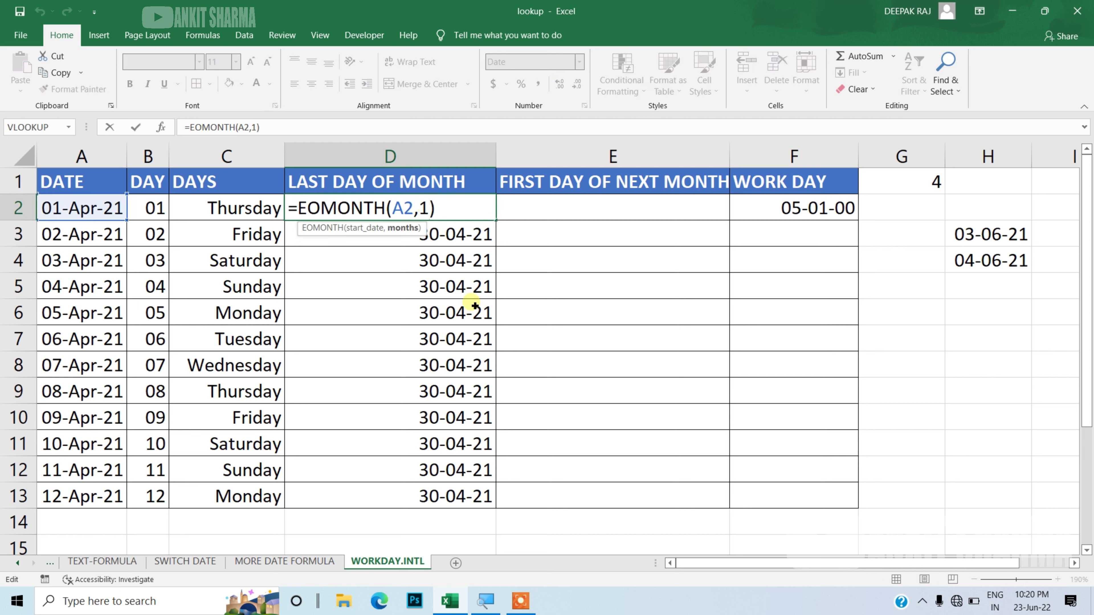
pyautogui.press('BackSpace')
pyautogui.write('0')
pyautogui.press('Return')
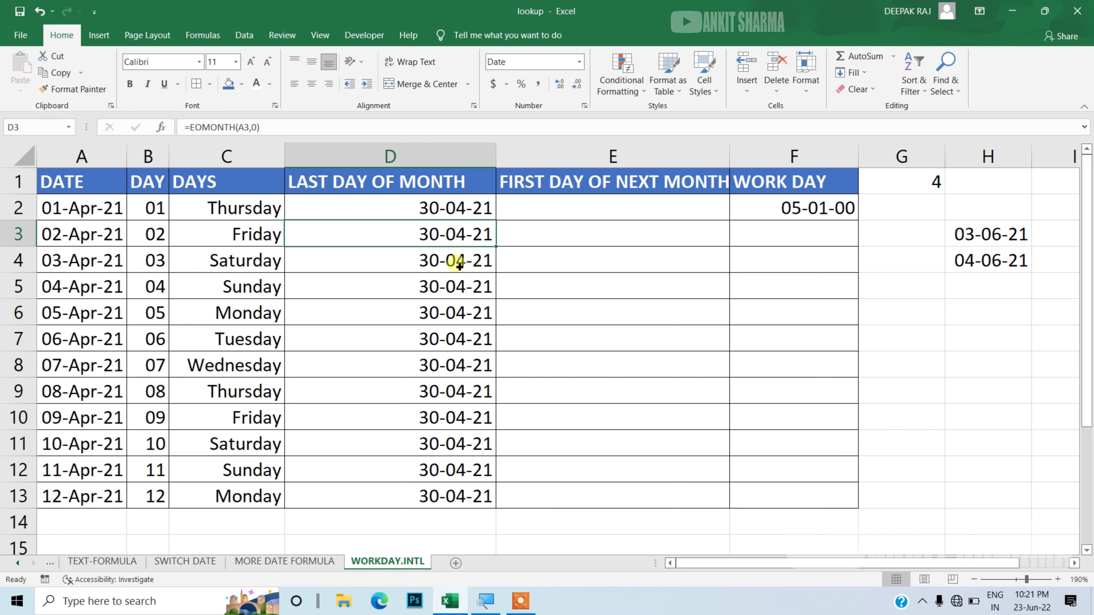
# Step: Enter =EOMONTH(A2,0)+1 in E2, returning 01-05-21
pyautogui.click(532, 217)
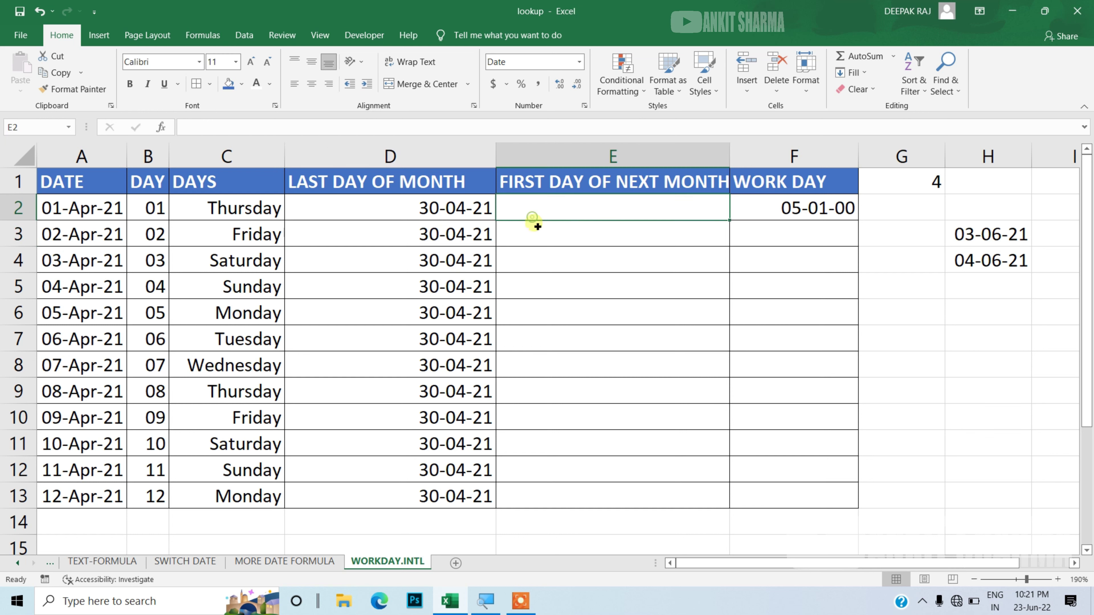
pyautogui.write('=eo')
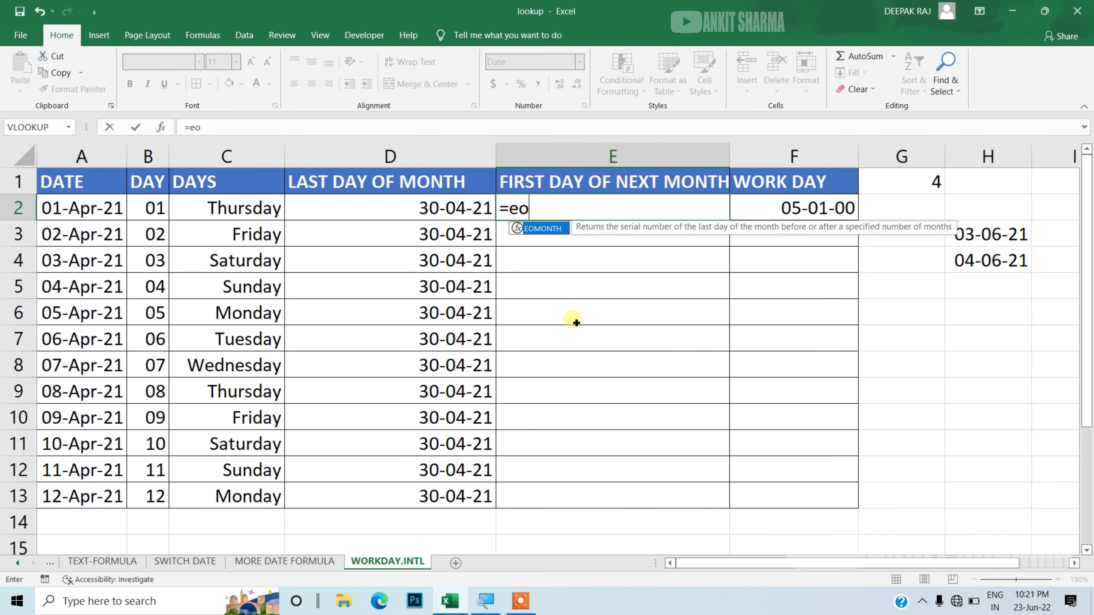
pyautogui.press('Tab')
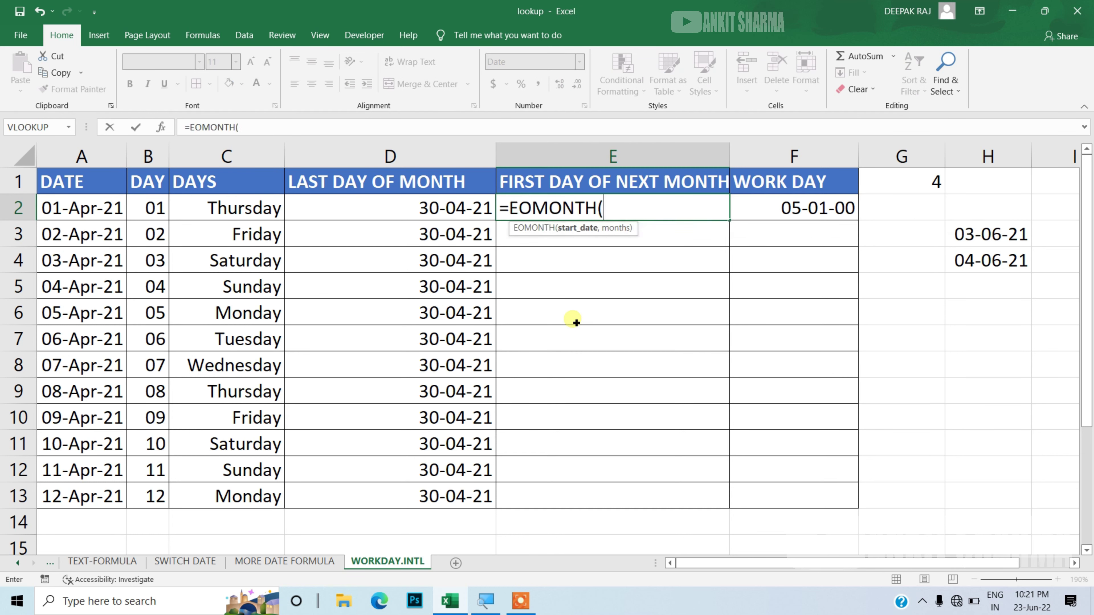
pyautogui.click(111, 214)
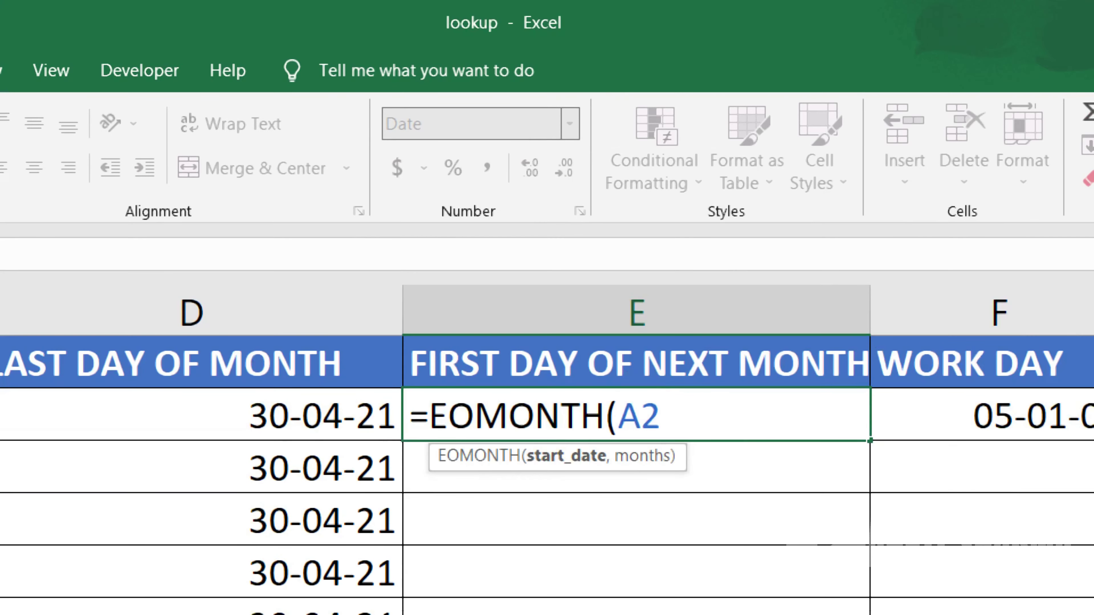
pyautogui.write(',0')
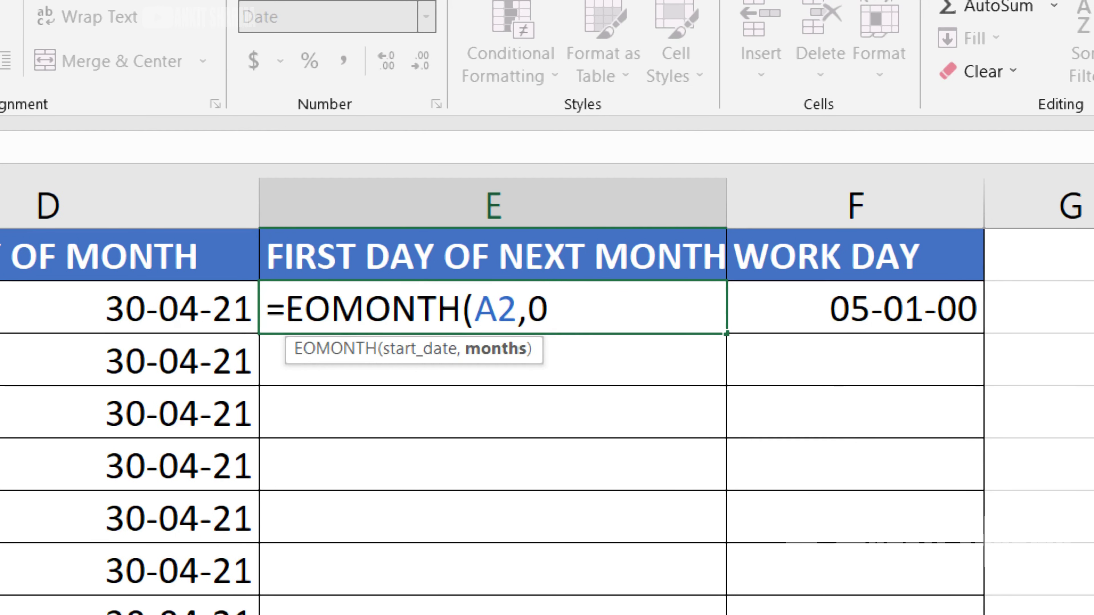
pyautogui.write(')')
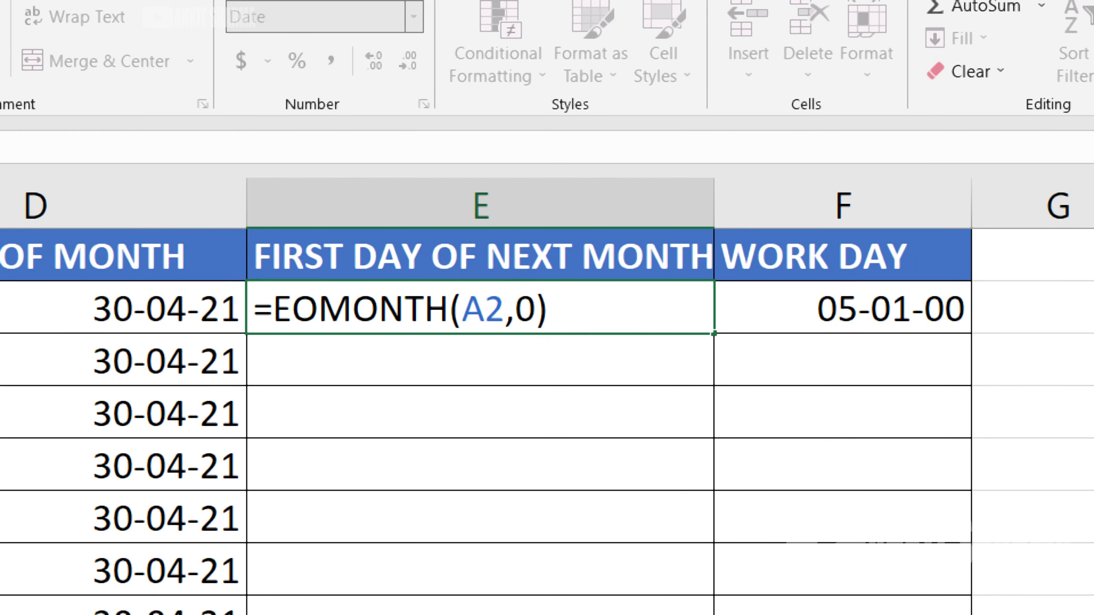
pyautogui.write('+1')
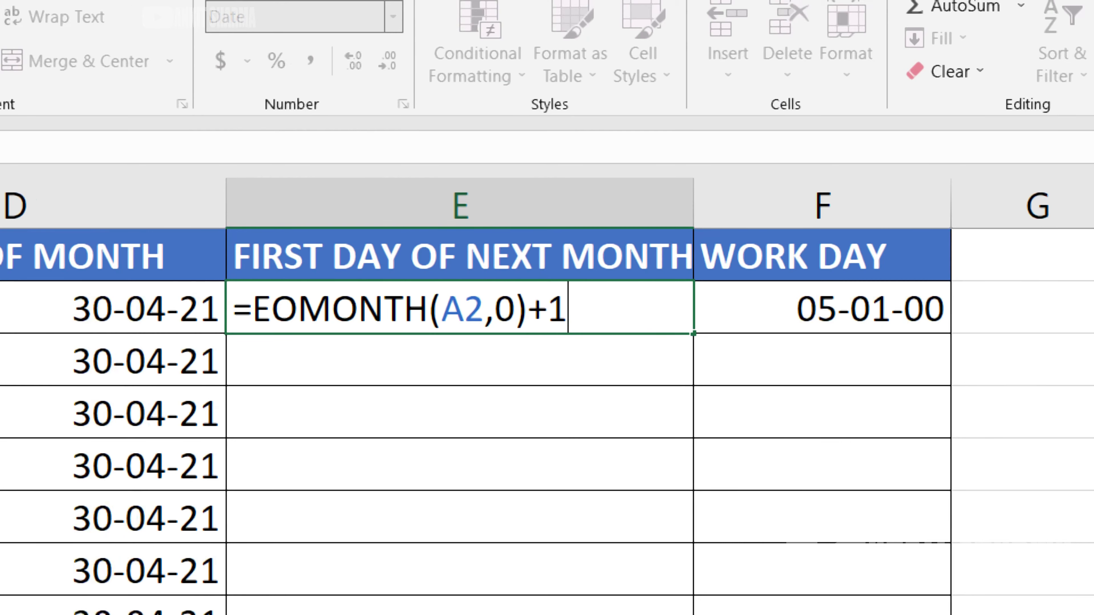
pyautogui.press('Return')
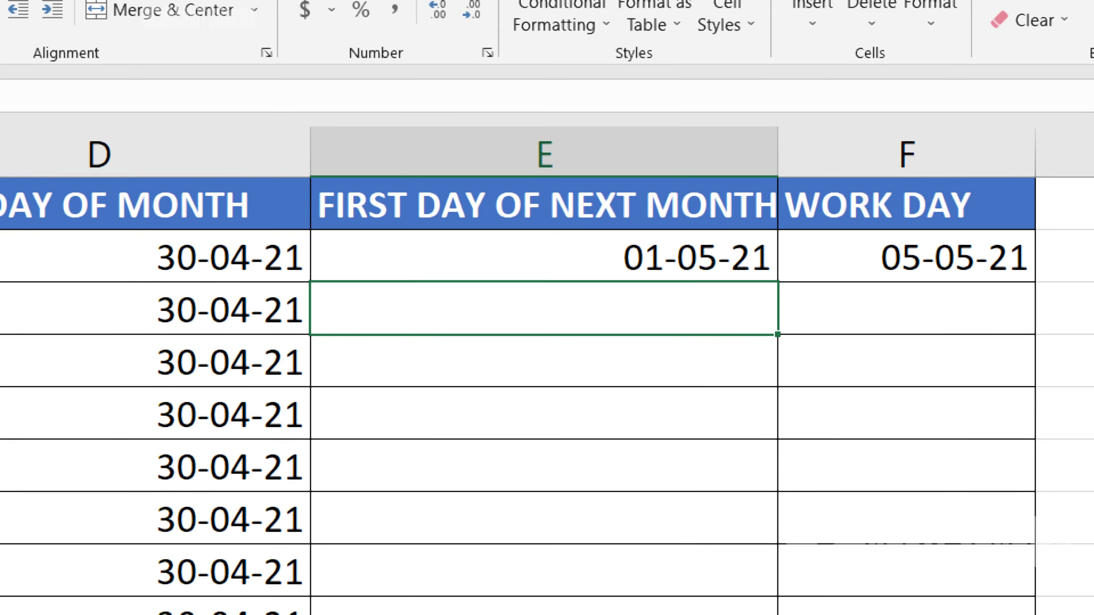
# Step: Fill the E2 formula down through E13 with Ctrl+D
pyautogui.press('Up')
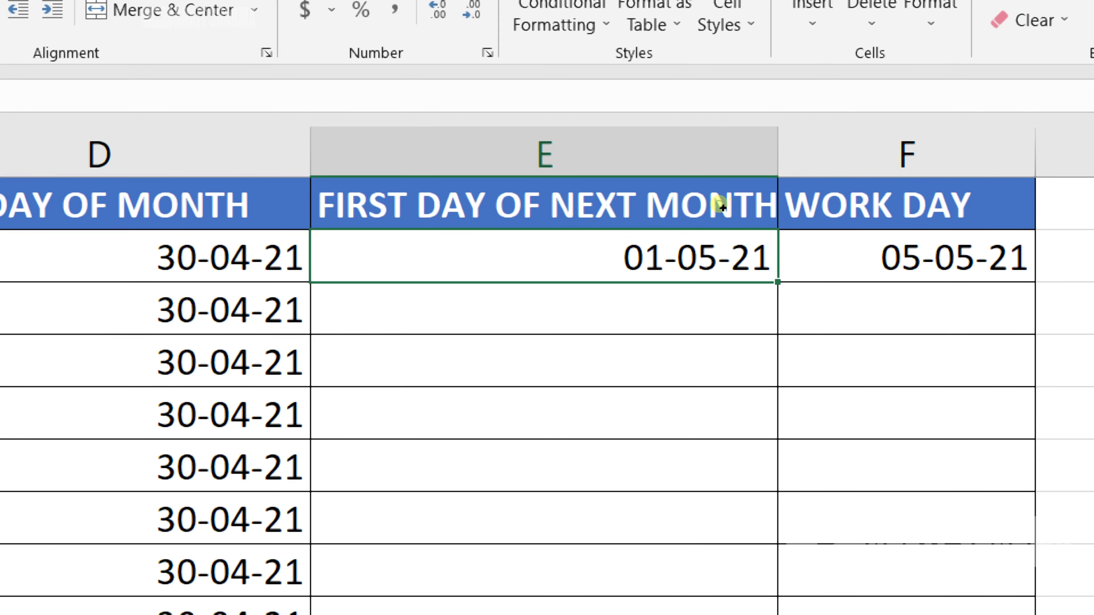
pyautogui.hotkey('ctrl', 'shift', 'Down')
pyautogui.hotkey('ctrl', 'd')
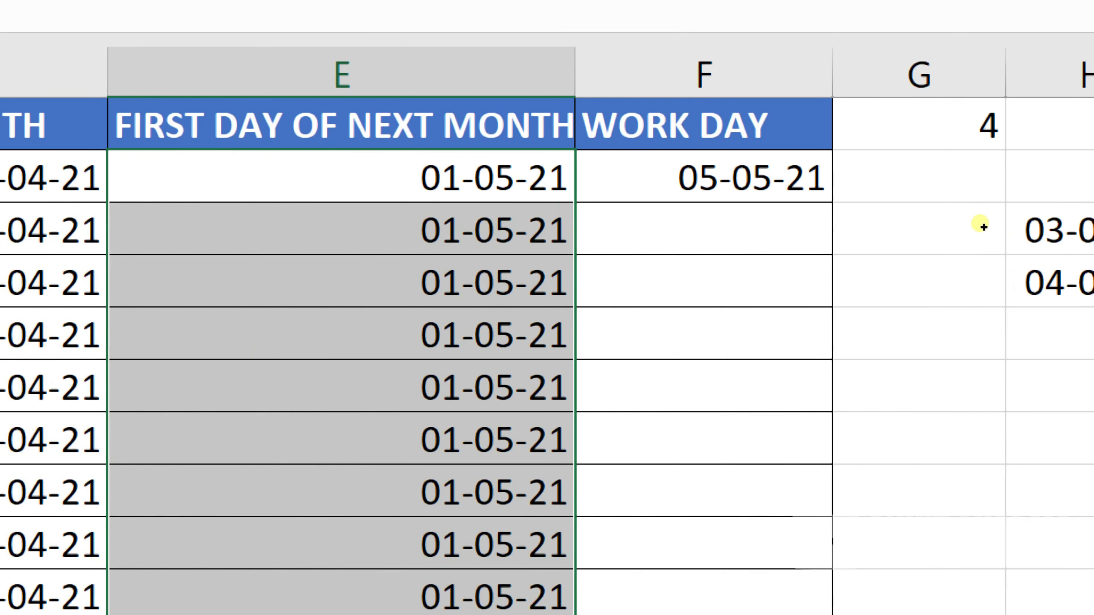
pyautogui.press('Right')
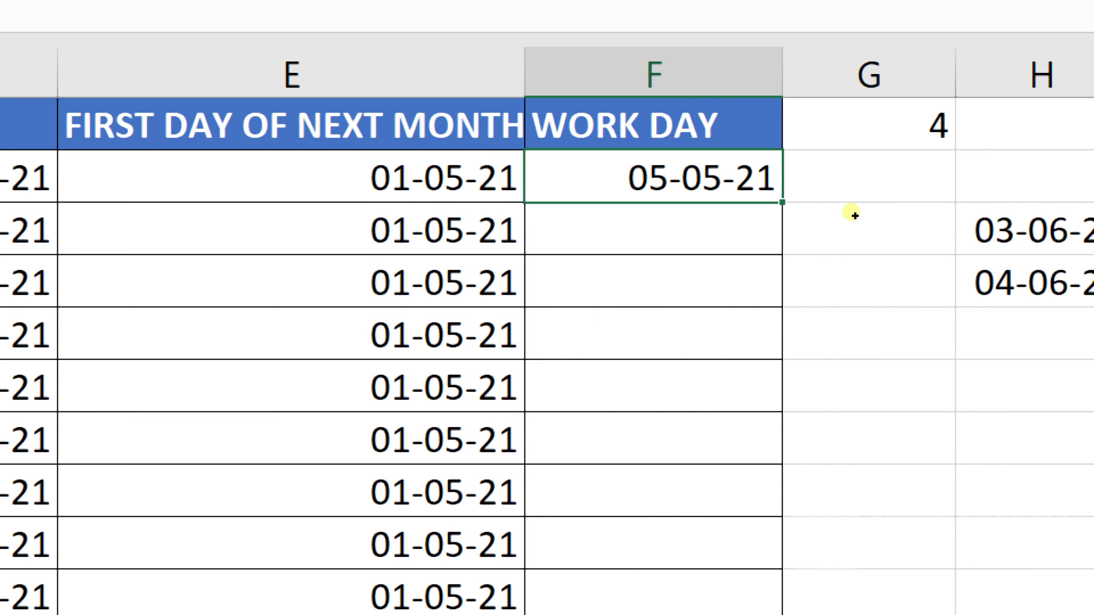
# Step: Replace F2 with =WORKDAY.INTL(E2,5,11), a Sunday-only weekend, returning 07-05-21
pyautogui.press('Delete')
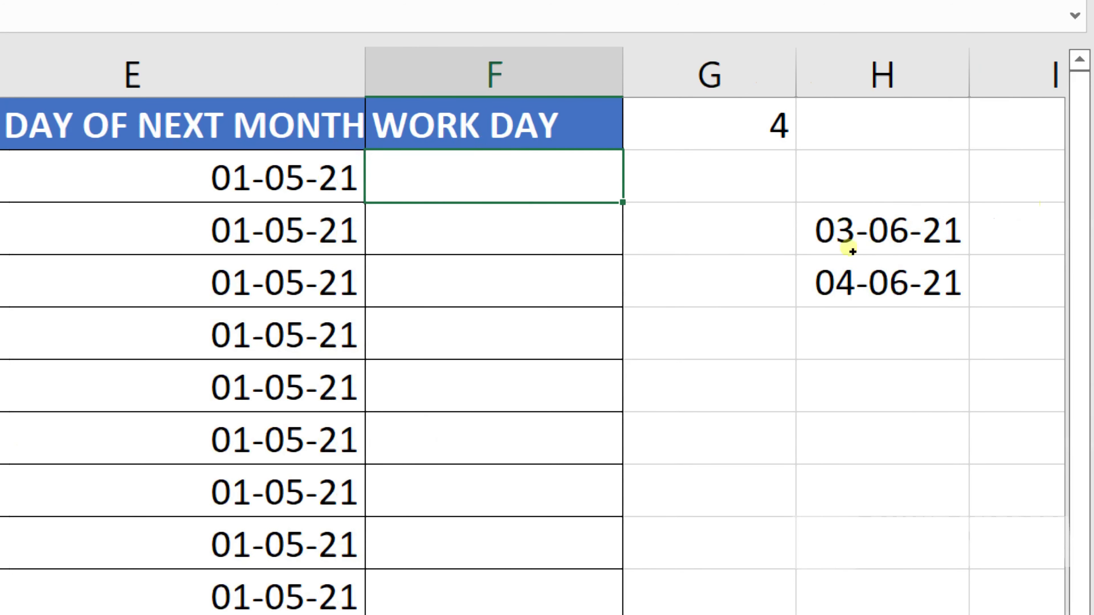
pyautogui.write('=w')
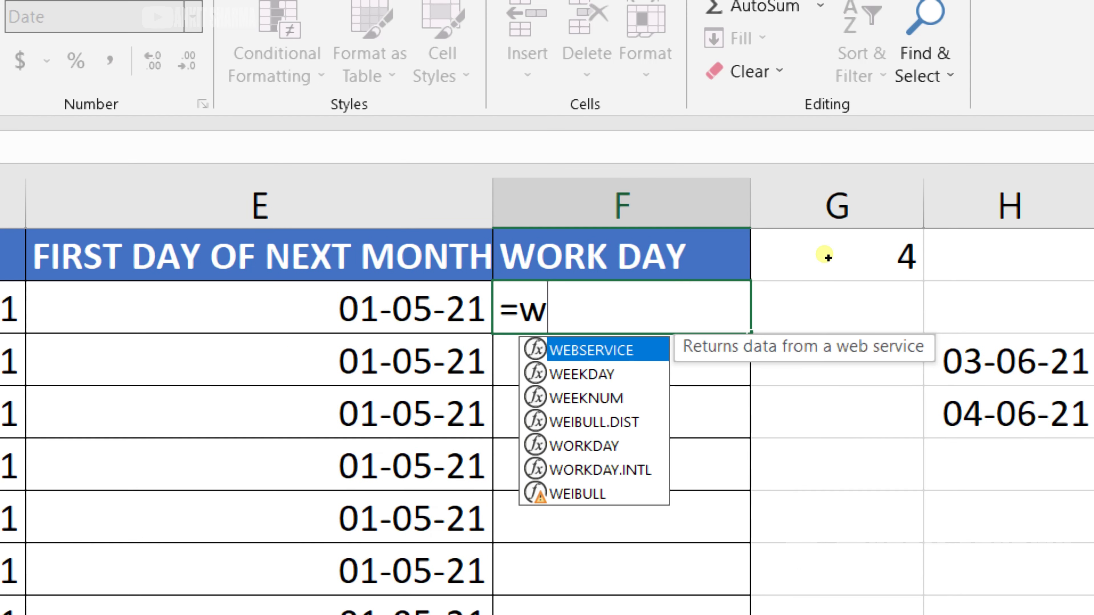
pyautogui.press('Down')
pyautogui.press('Down')
pyautogui.press('Down')
pyautogui.press('Down')
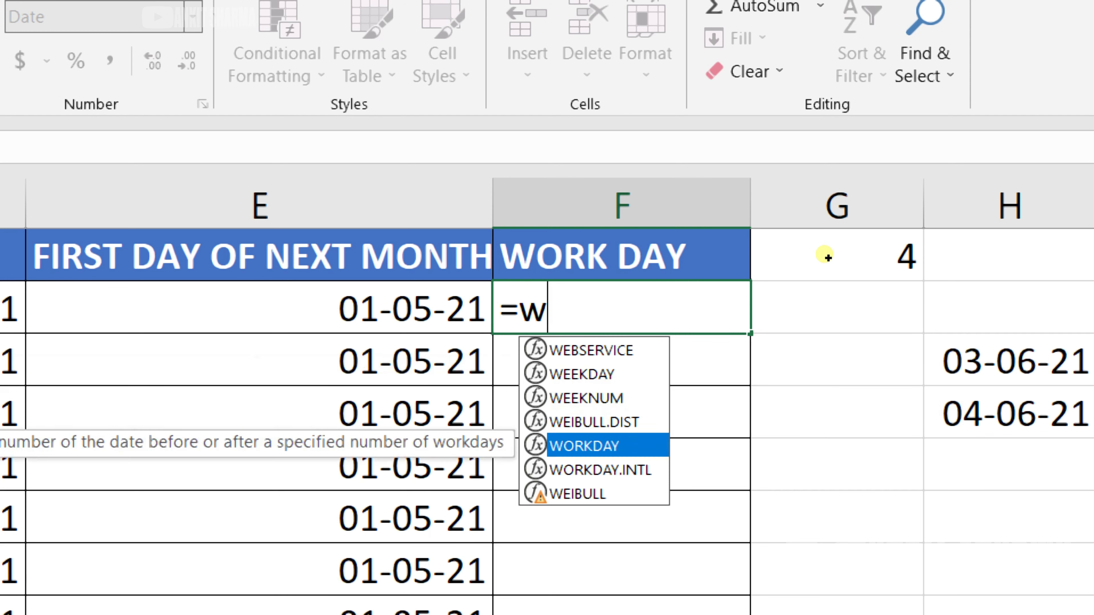
pyautogui.press('Down')
pyautogui.press('Tab')
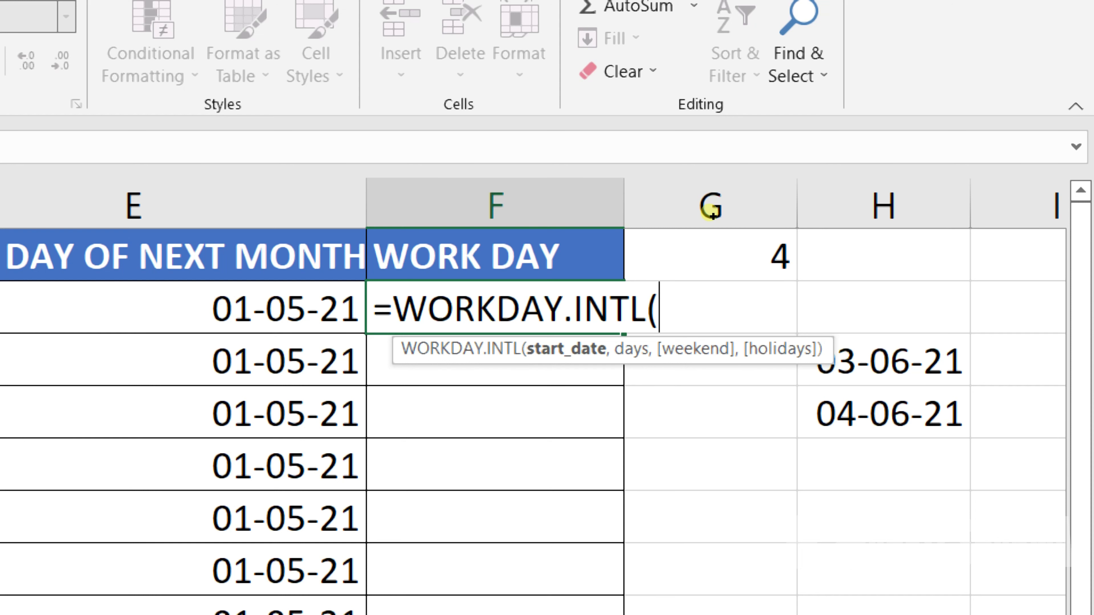
pyautogui.press('Left')
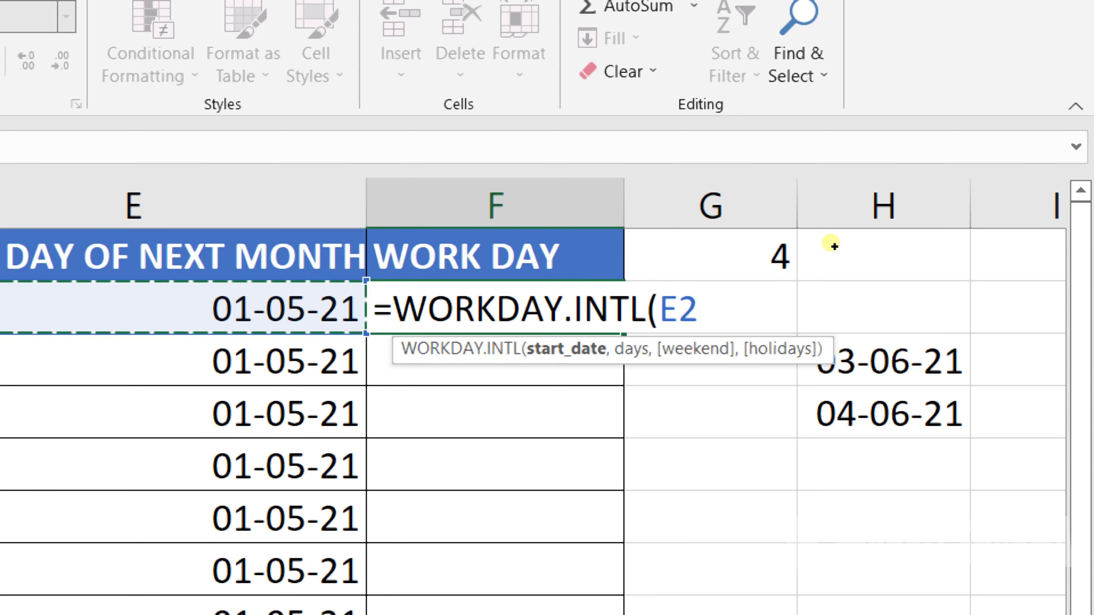
pyautogui.write(',')
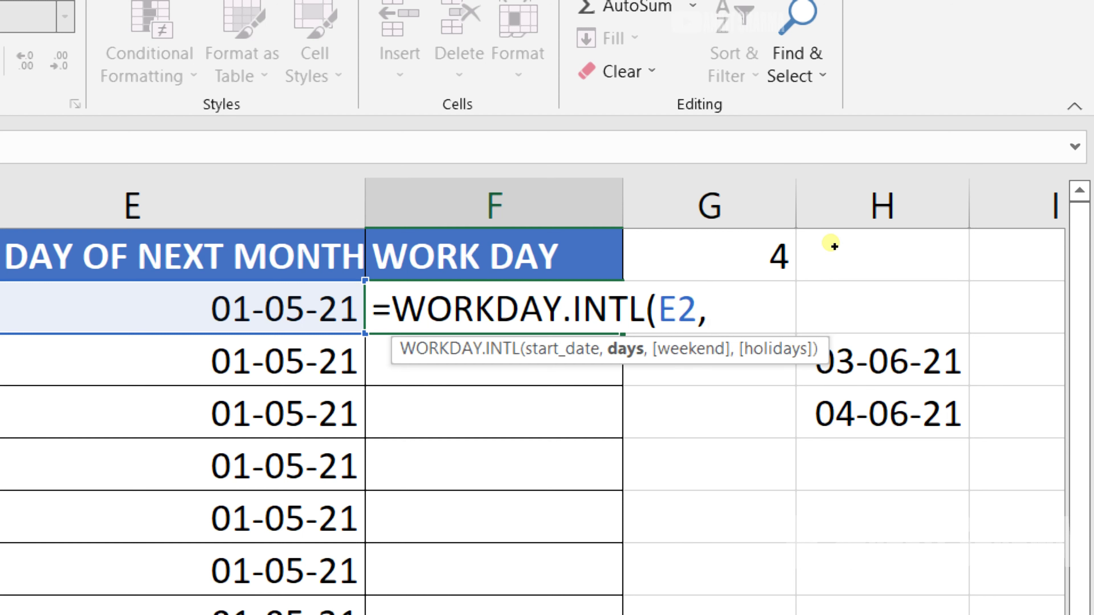
pyautogui.write('5,')
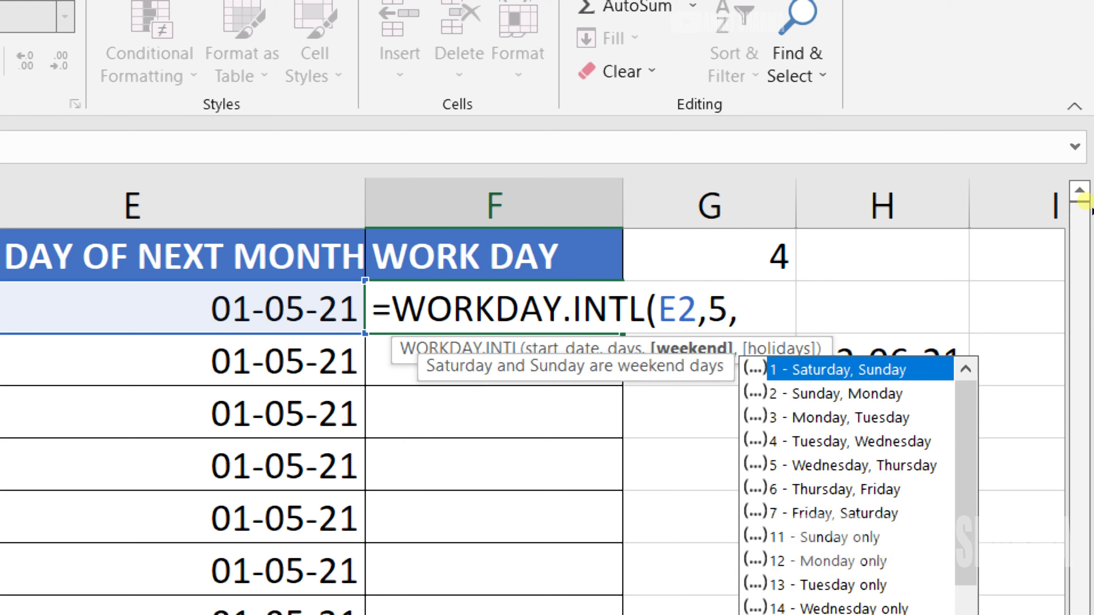
pyautogui.press('Down')
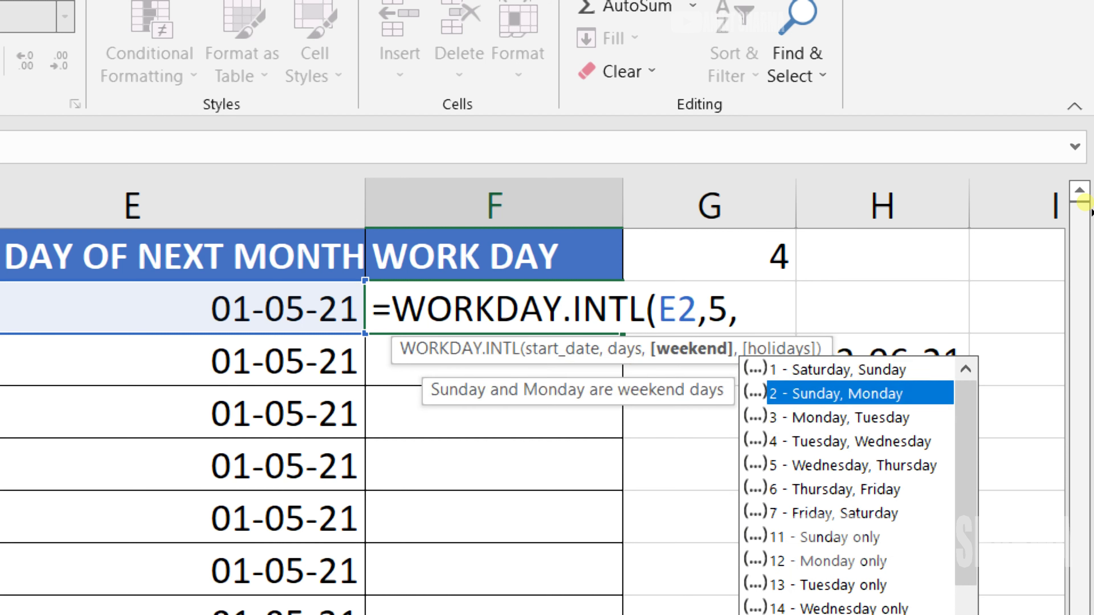
pyautogui.press('Down')
pyautogui.press('Down')
pyautogui.press('Down')
pyautogui.write('11')
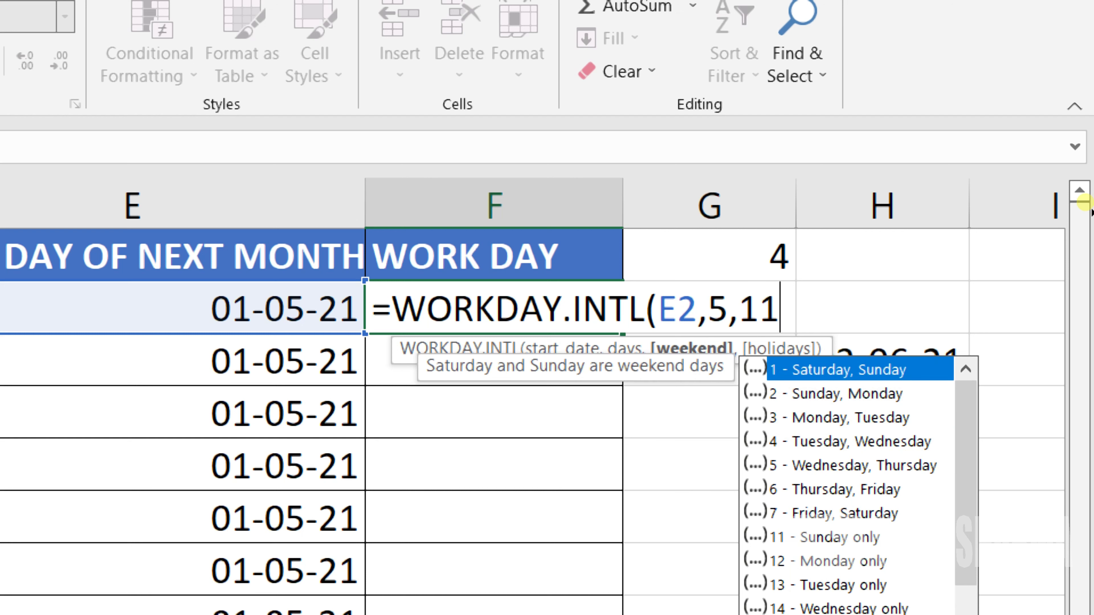
pyautogui.write(',')
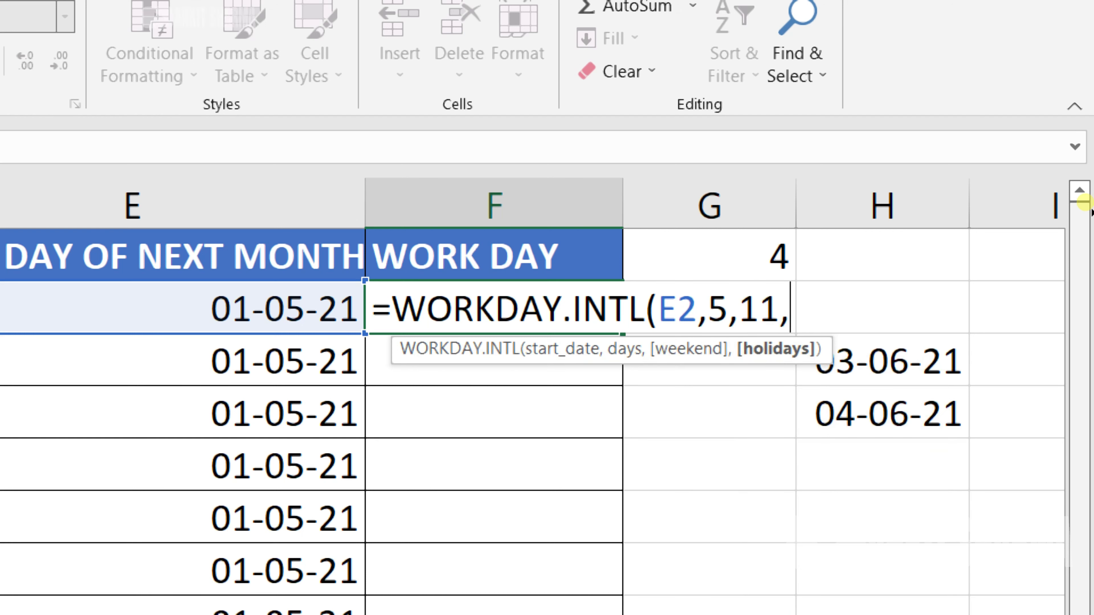
pyautogui.press('BackSpace')
pyautogui.write(')')
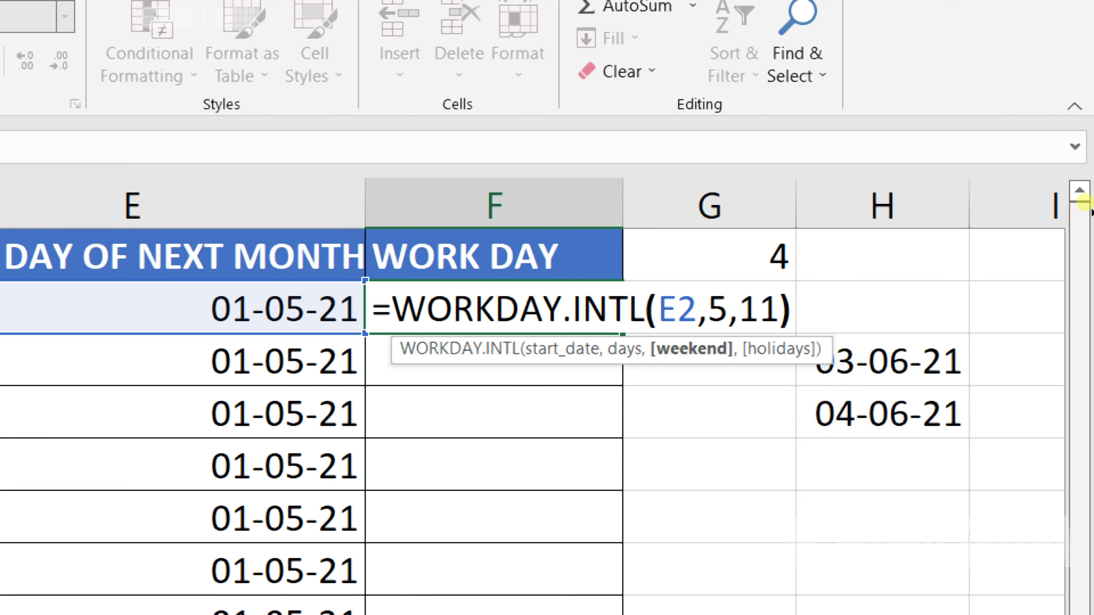
pyautogui.press('Return')
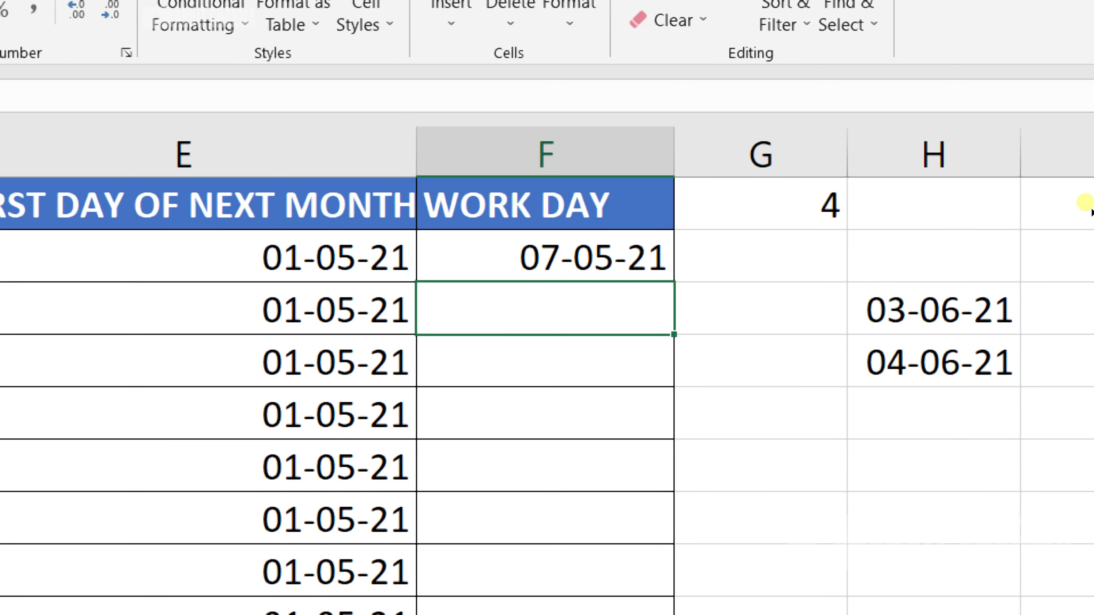
pyautogui.press('Up')
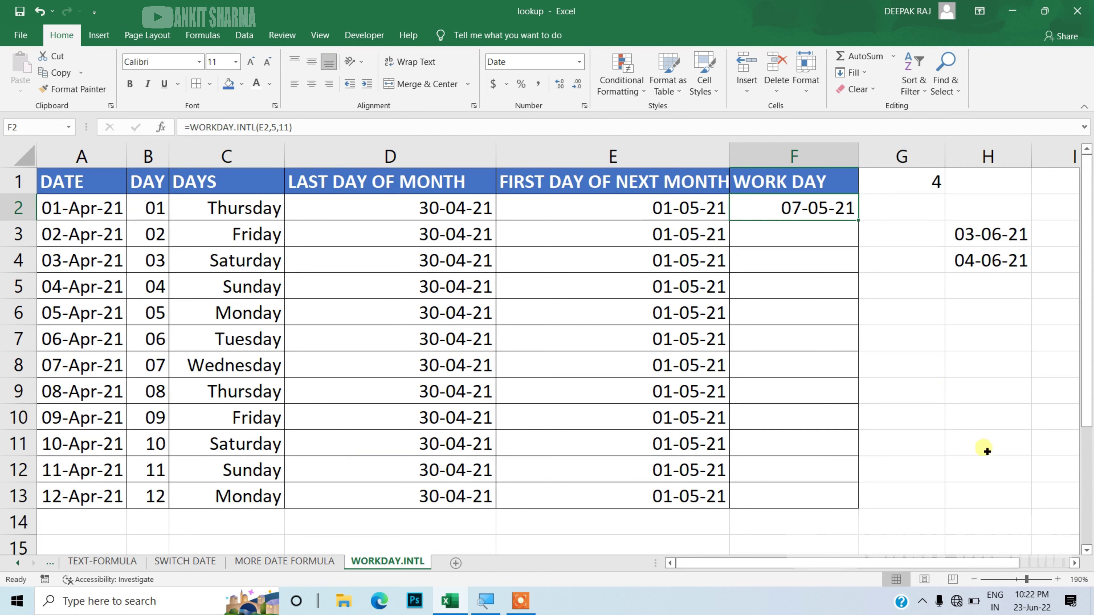
pyautogui.click(1044, 610)
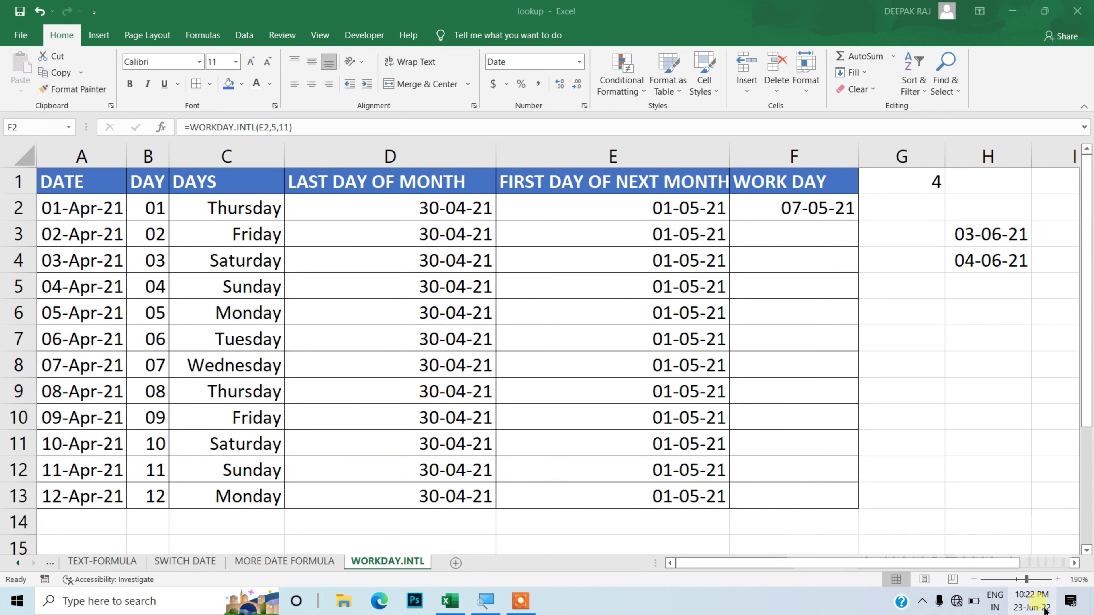
pyautogui.click(1039, 608)
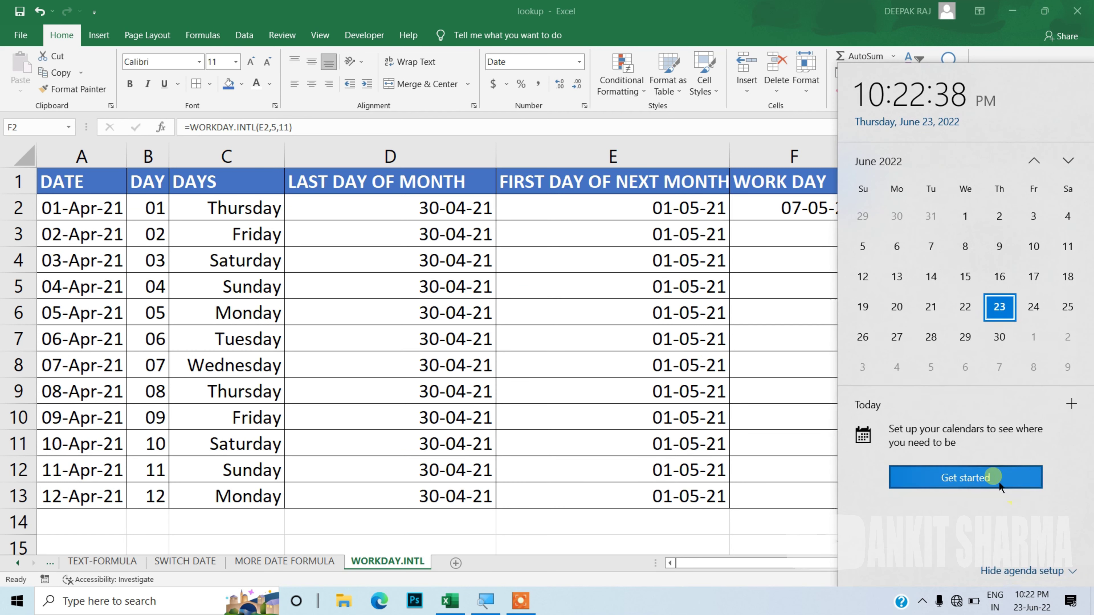
pyautogui.click(1034, 160)
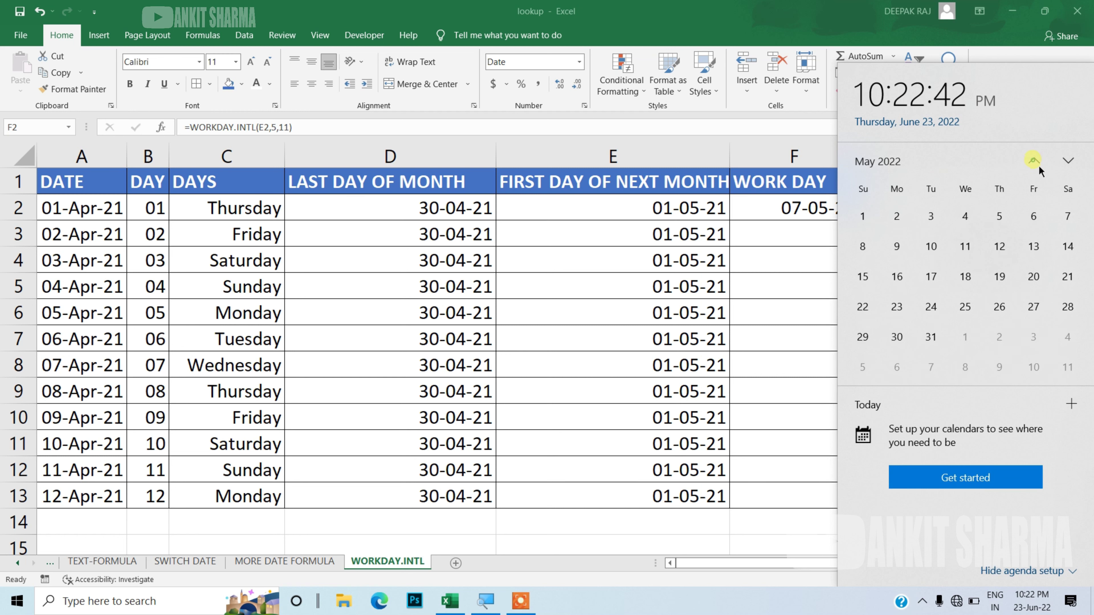
pyautogui.click(1034, 160)
pyautogui.click(1033, 160)
pyautogui.click(1038, 166)
pyautogui.doubleClick(1038, 166)
pyautogui.doubleClick(1039, 166)
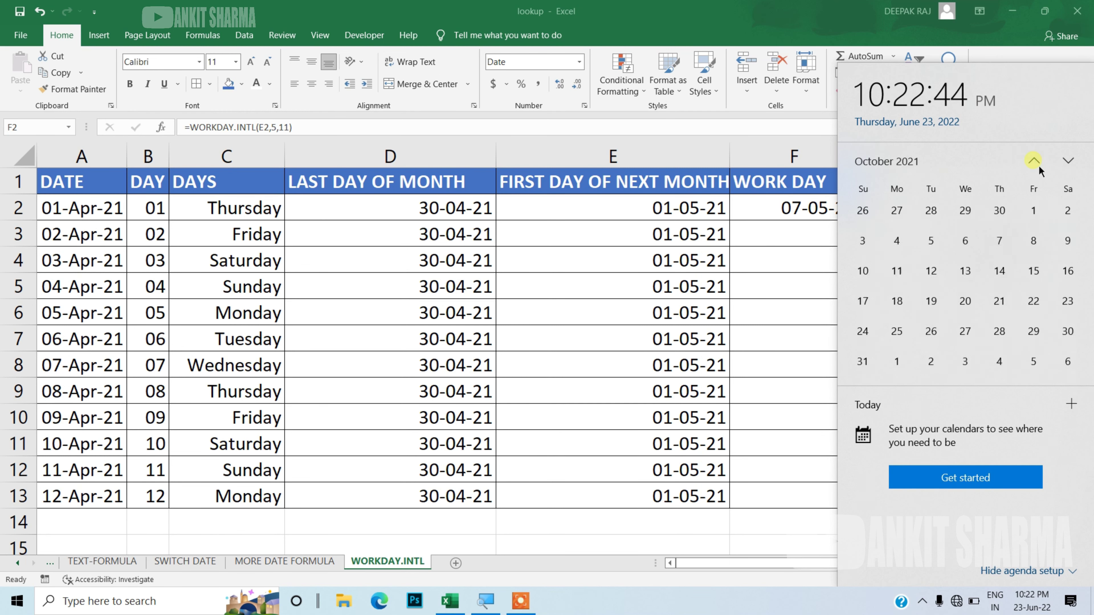
pyautogui.doubleClick(1039, 166)
pyautogui.click(1038, 165)
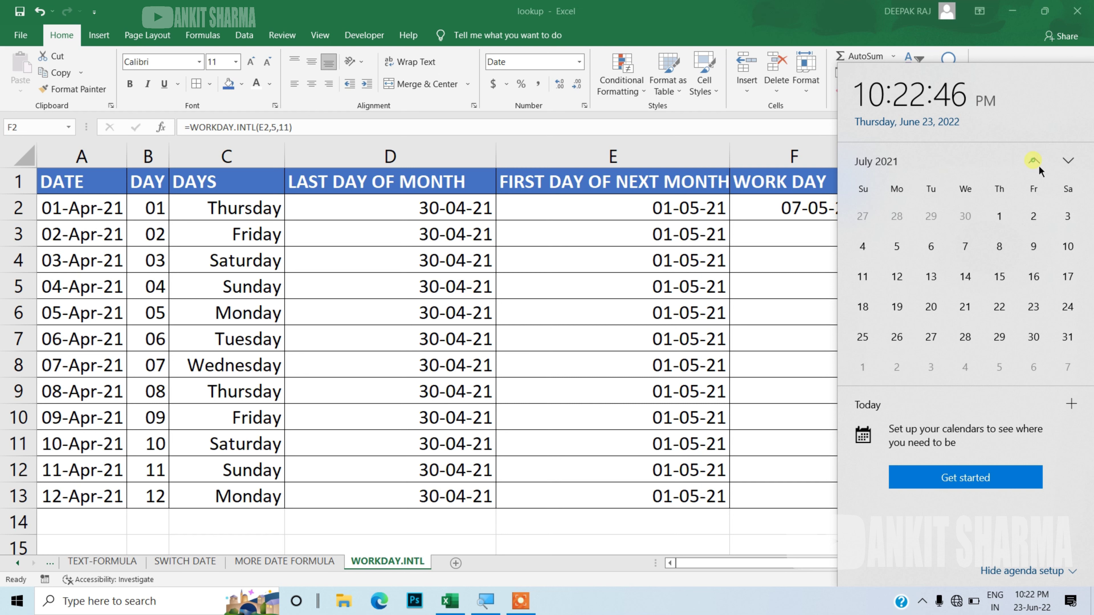
pyautogui.click(1039, 165)
pyautogui.click(1038, 165)
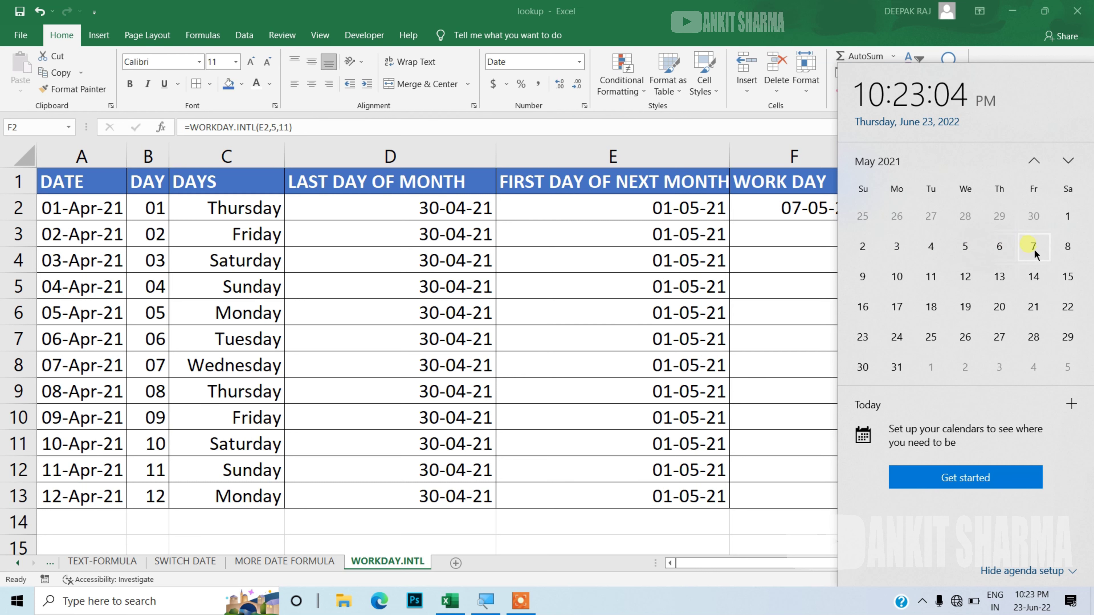
pyautogui.click(793, 244)
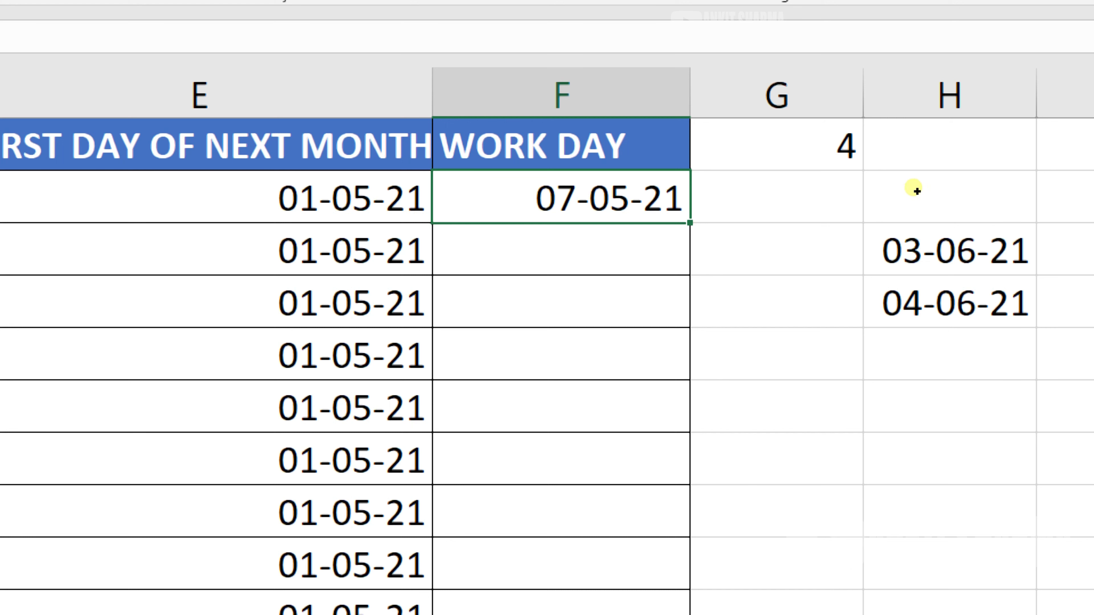
# Step: Replace the fixed 5 days in F2's formula with a reference to G1
pyautogui.press('F2')
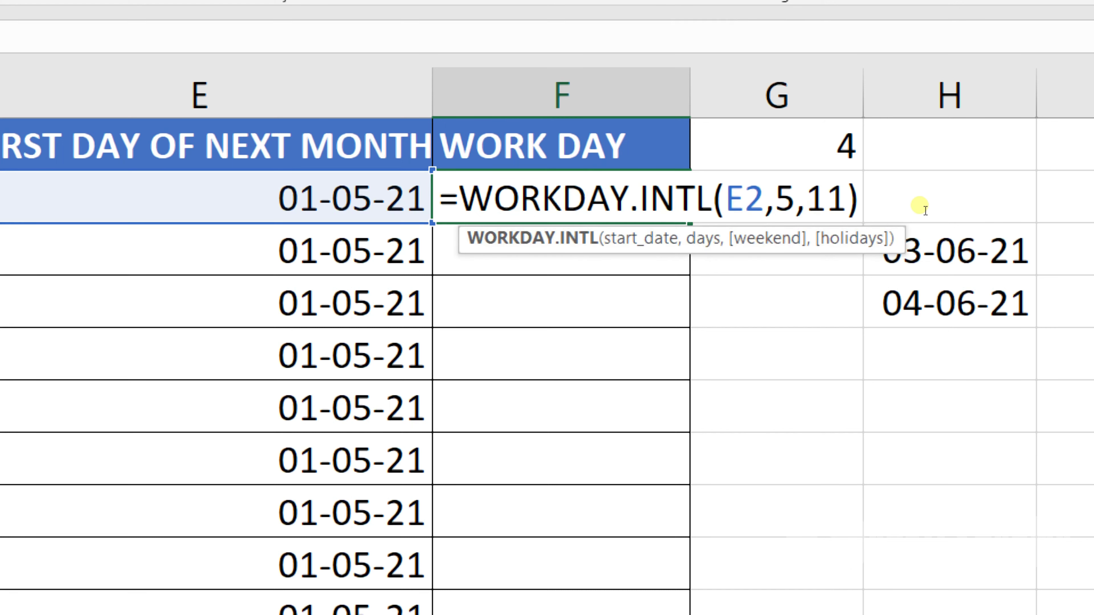
pyautogui.press('Right')
pyautogui.press('Right')
pyautogui.press('Right')
pyautogui.press('BackSpace')
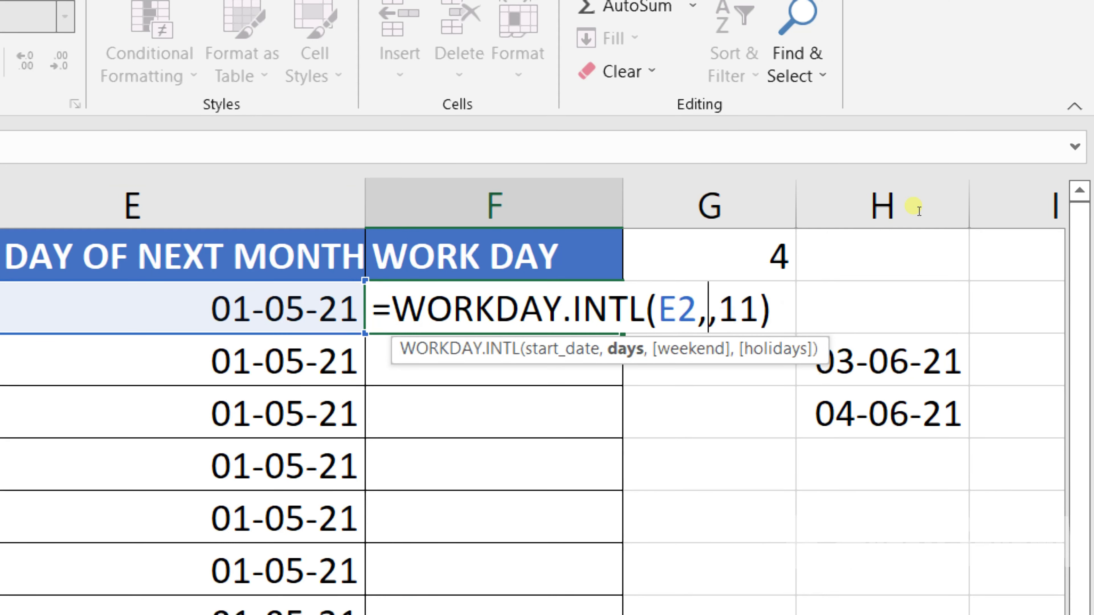
pyautogui.write('G1')
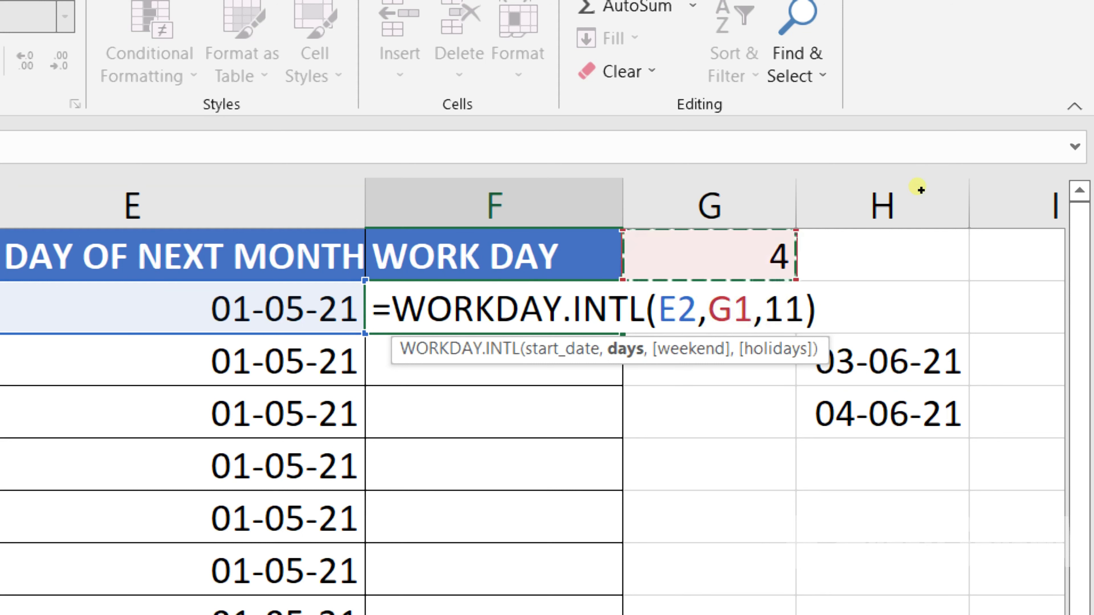
pyautogui.press('Return')
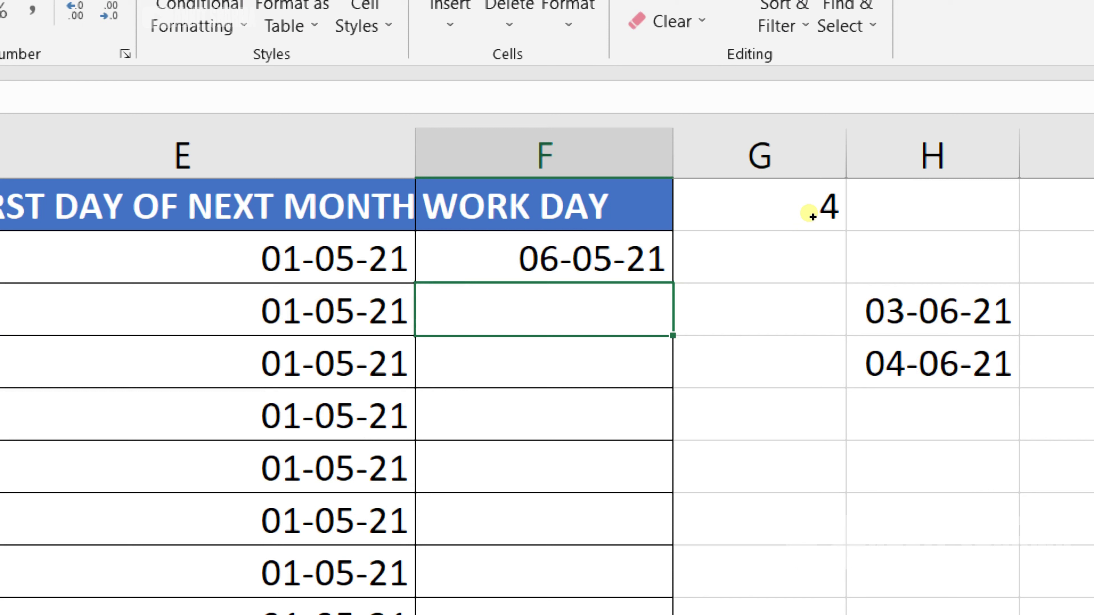
# Step: Add H3:H4 as the holidays argument, making F2 =WORKDAY.INTL(E2,G1,11,H3:H4)
pyautogui.press('Up')
pyautogui.press('F2')
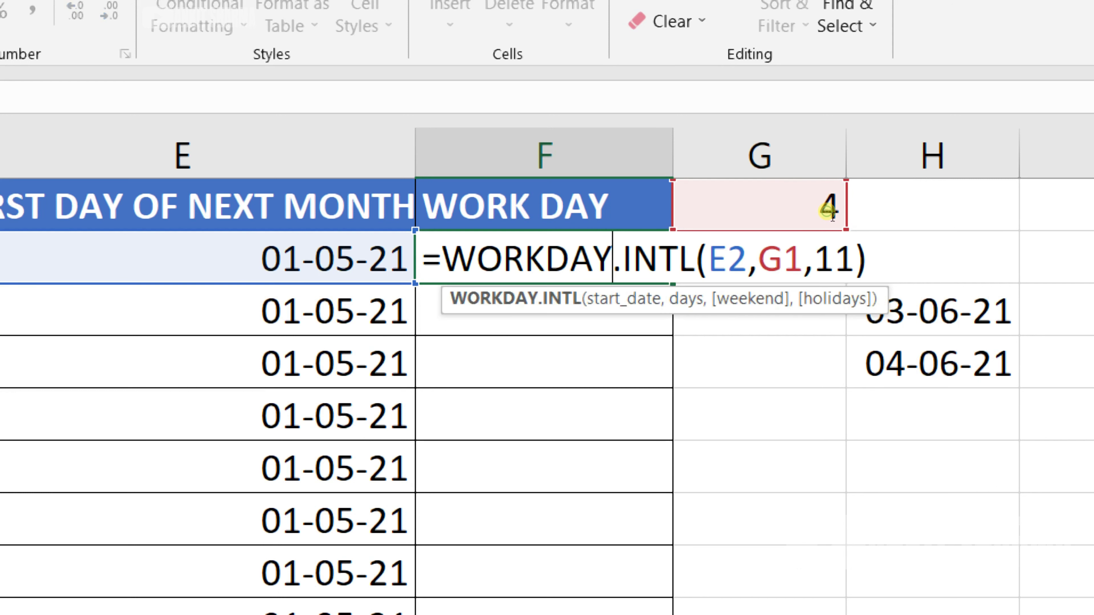
pyautogui.press('End')
pyautogui.press('Left')
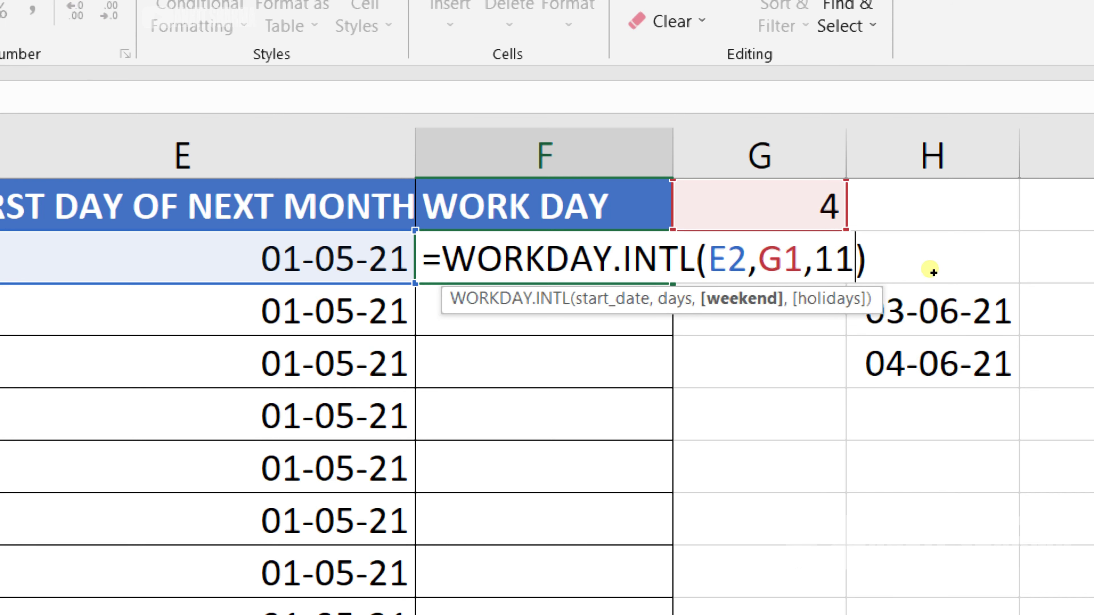
pyautogui.write(',')
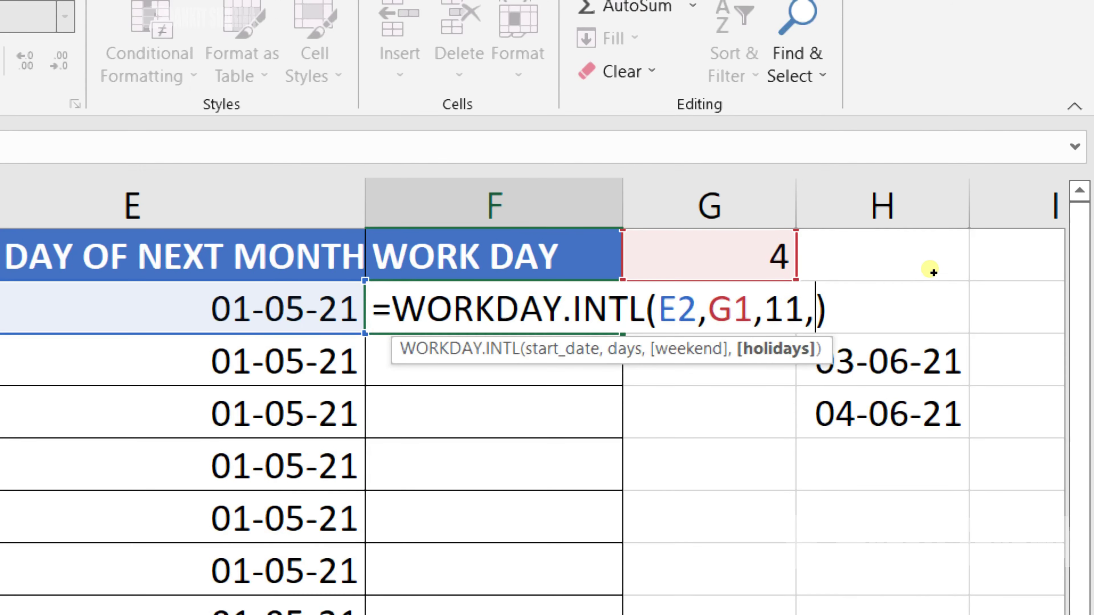
pyautogui.press('Right')
pyautogui.press('Right')
pyautogui.press('Down')
pyautogui.hotkey('shift', 'Down')
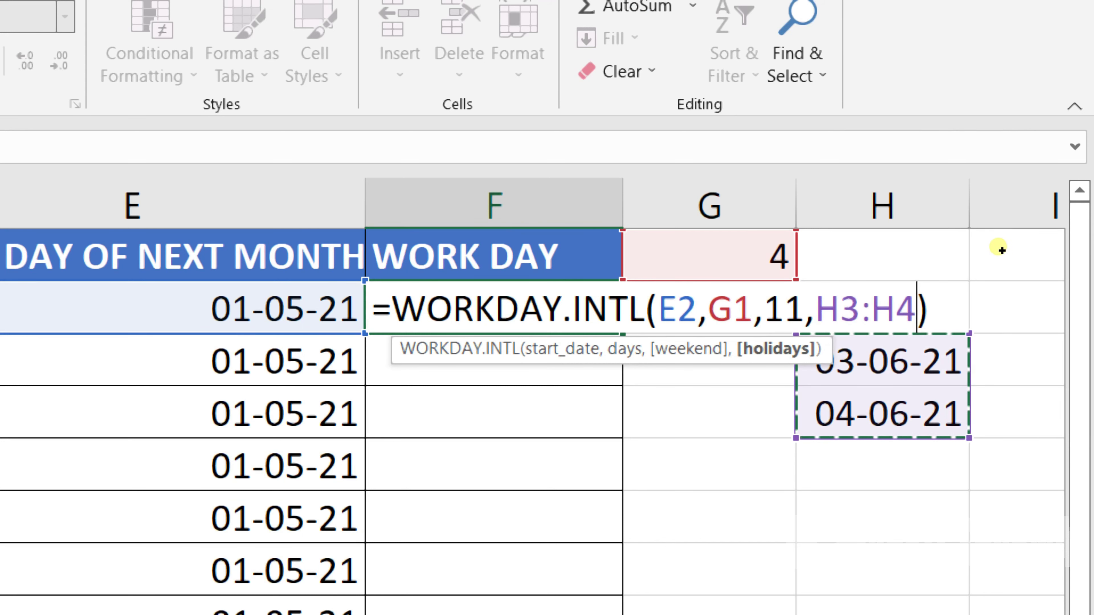
pyautogui.press('Return')
# Step: Start editing the first holiday date in H3
pyautogui.press('Right')
pyautogui.press('Right')
pyautogui.press('F2')
pyautogui.press('Left')
pyautogui.press('Left')
pyautogui.press('Left')
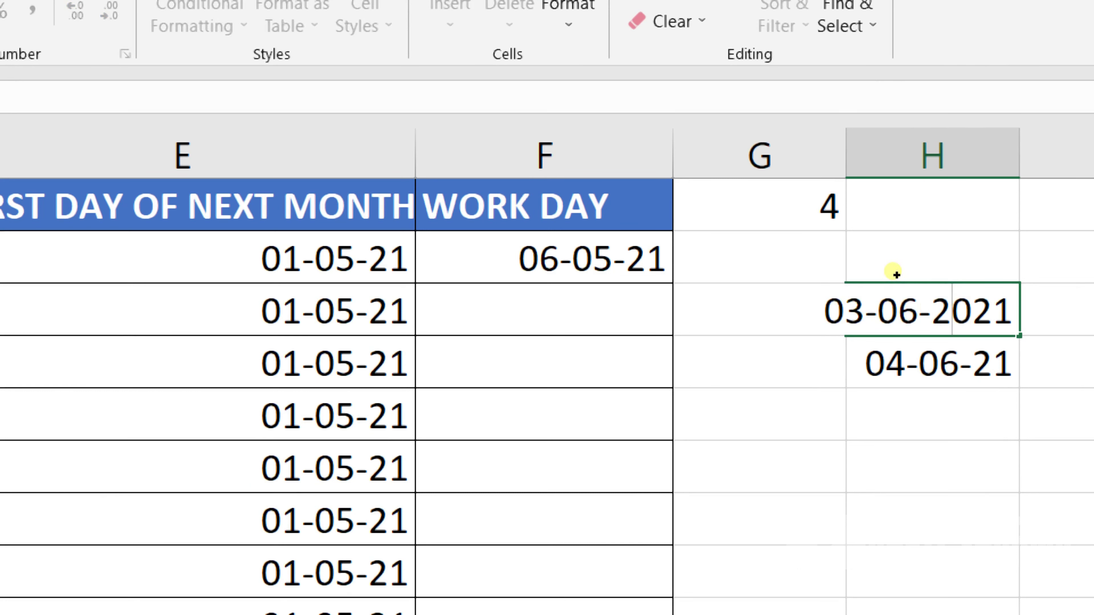
# Step: Change the H3 holiday date to 03-05-21
pyautogui.press('BackSpace')
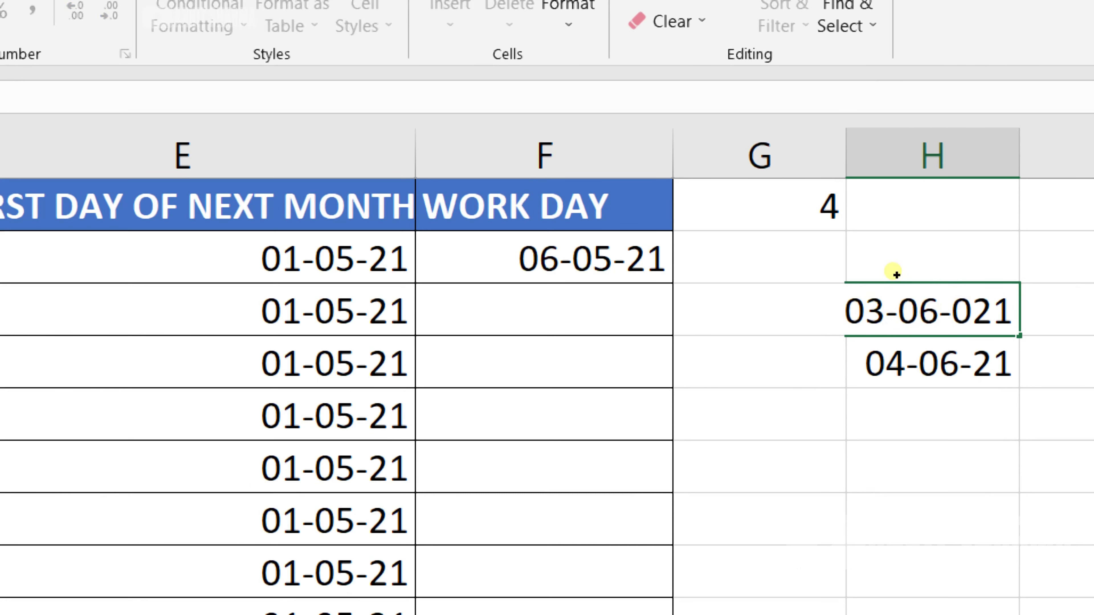
pyautogui.write('2')
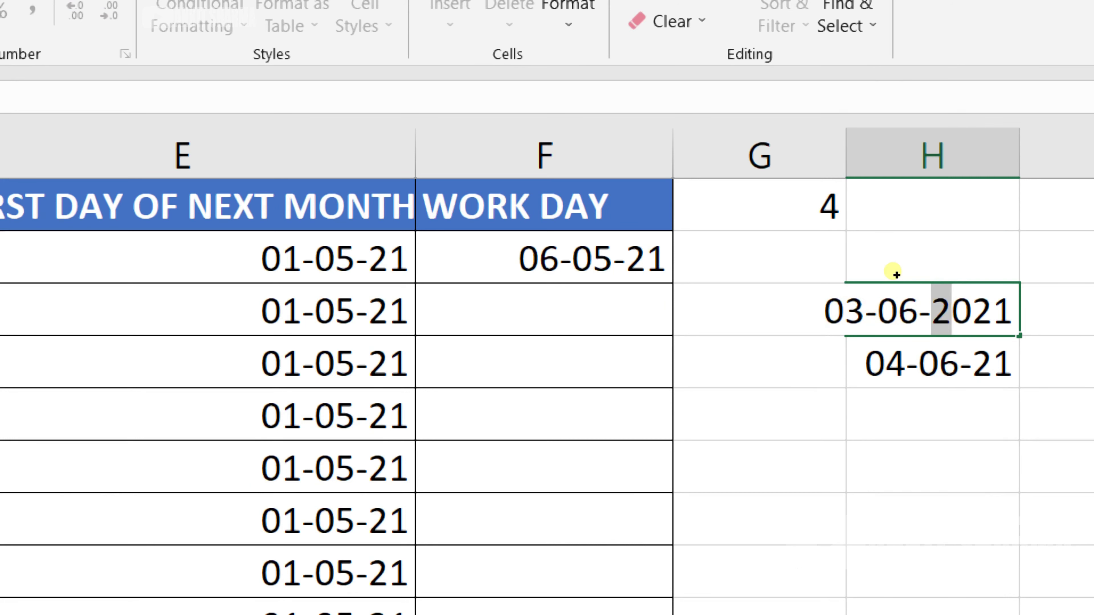
pyautogui.press('Left')
pyautogui.press('Left')
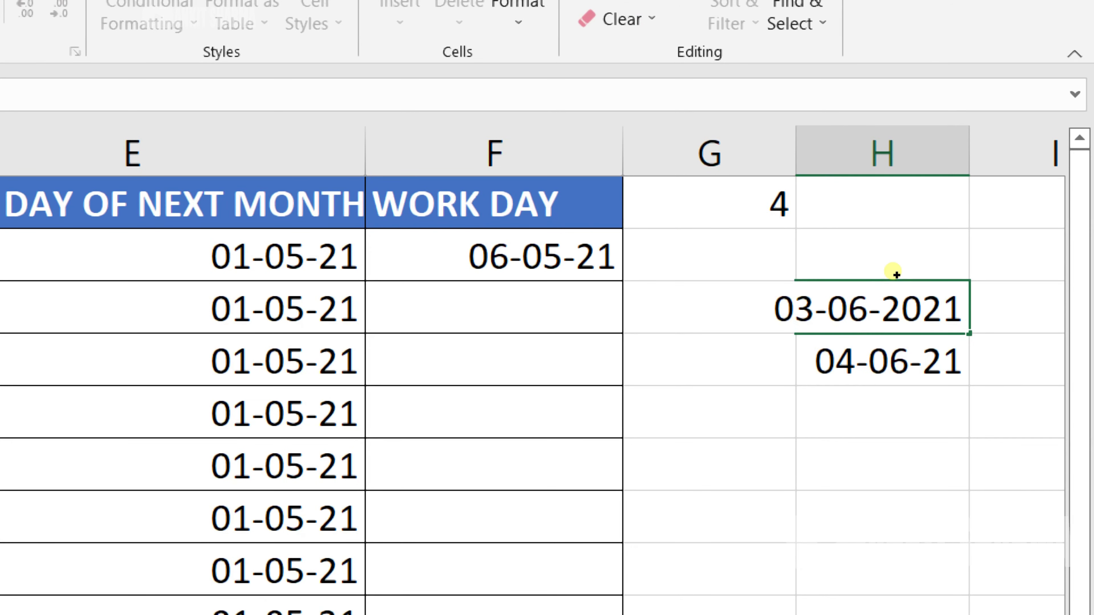
pyautogui.press('BackSpace')
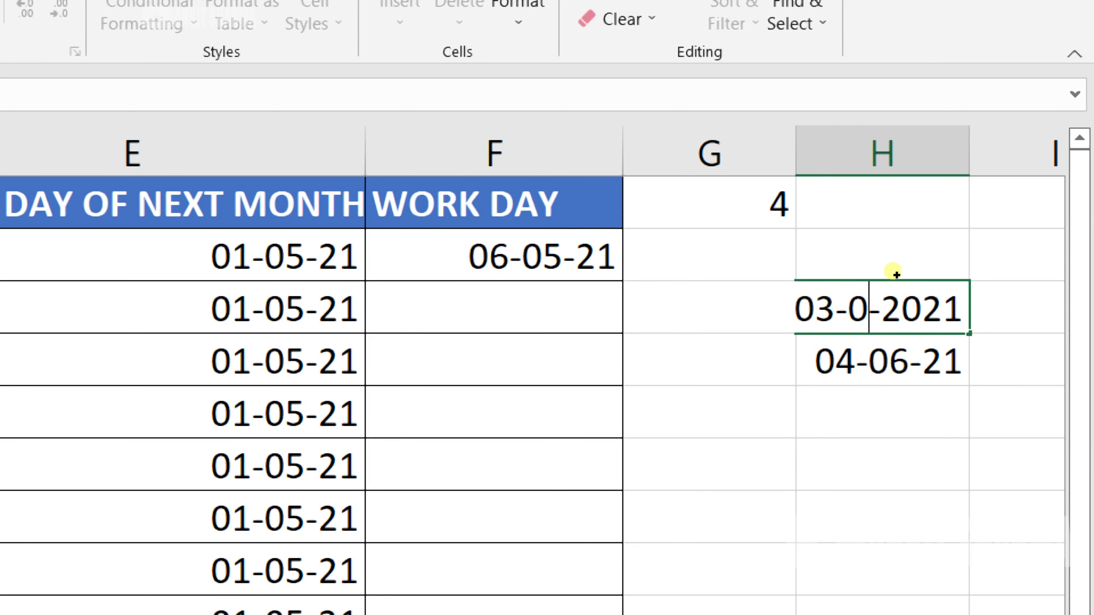
pyautogui.write('5')
pyautogui.press('Return')
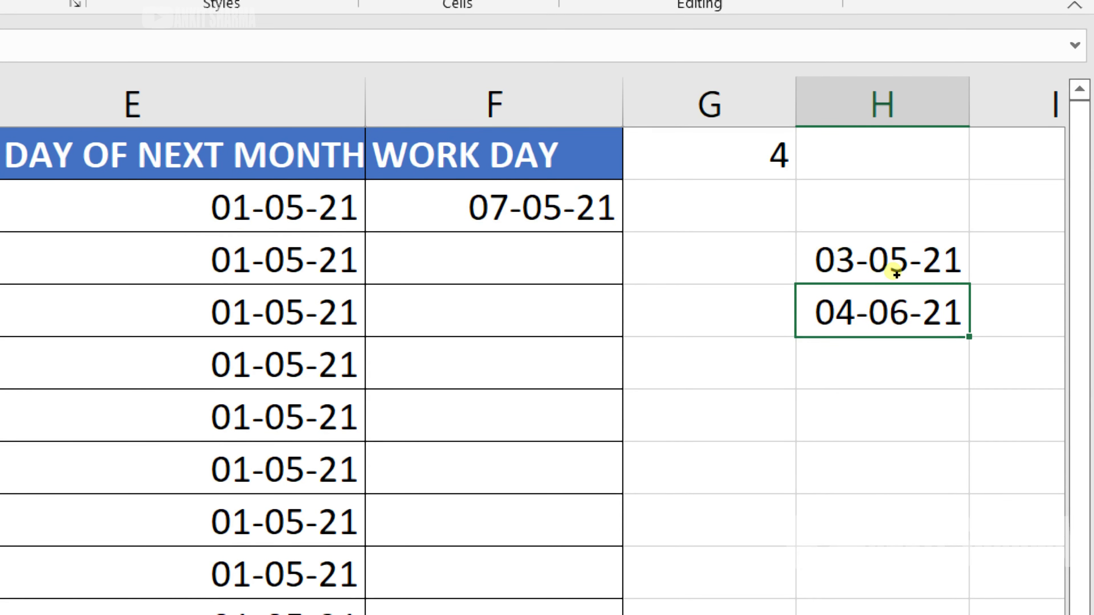
# Step: Change the month of the H4 holiday from 06 to 05
pyautogui.press('F2')
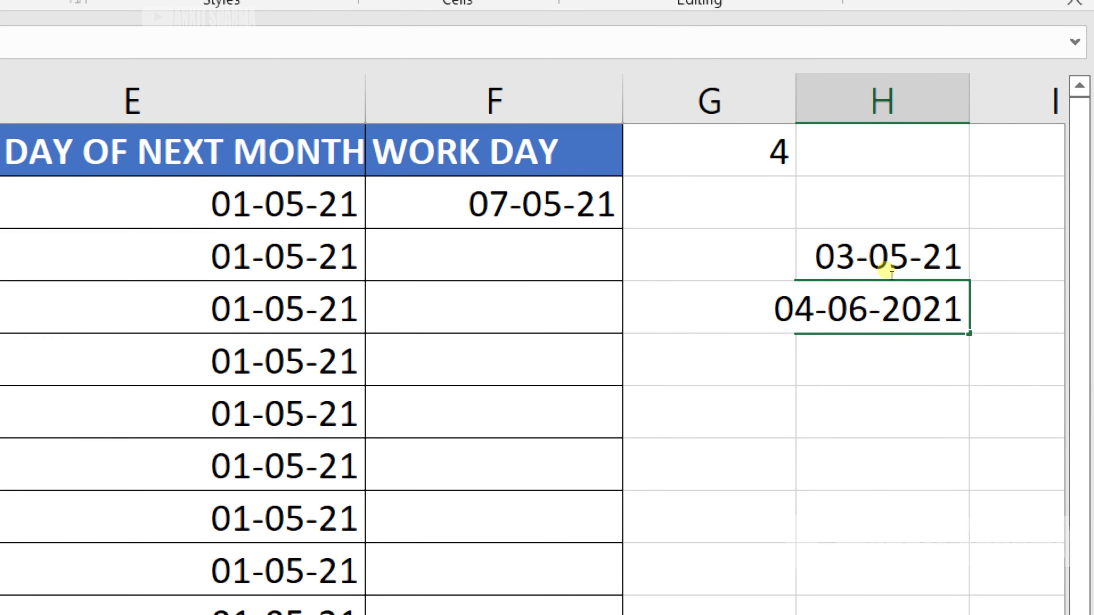
pyautogui.press('Left')
pyautogui.press('Left')
pyautogui.press('Left')
pyautogui.press('BackSpace')
pyautogui.write('5')
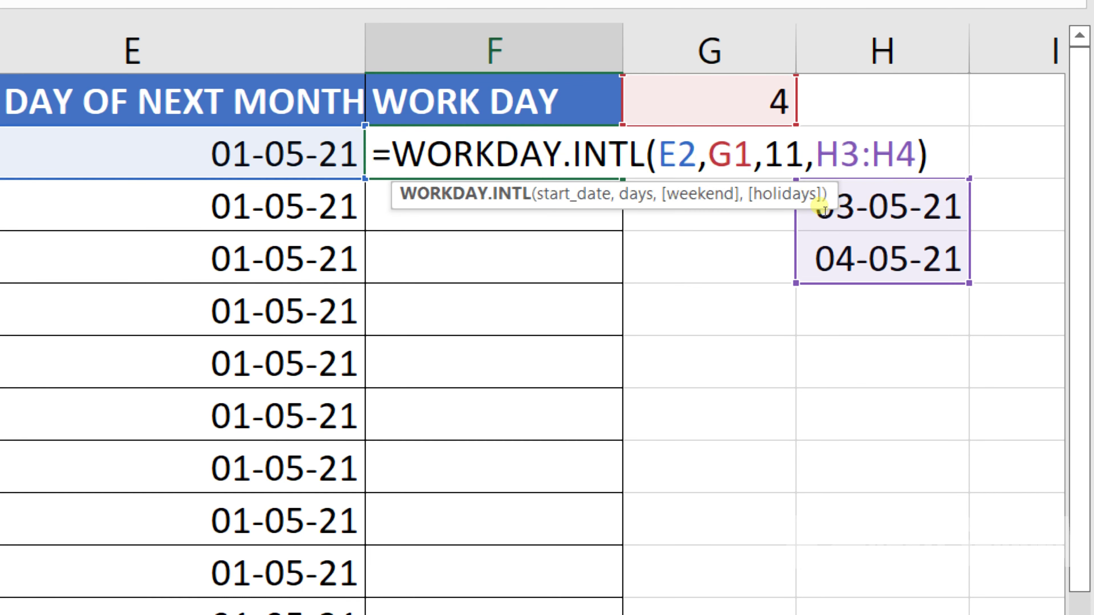
# Step: Change F2's weekend code from 11 to 1 (Saturday, Sunday) so it returns 10-05-21
pyautogui.press('Right')
pyautogui.press('Right')
pyautogui.press('Right')
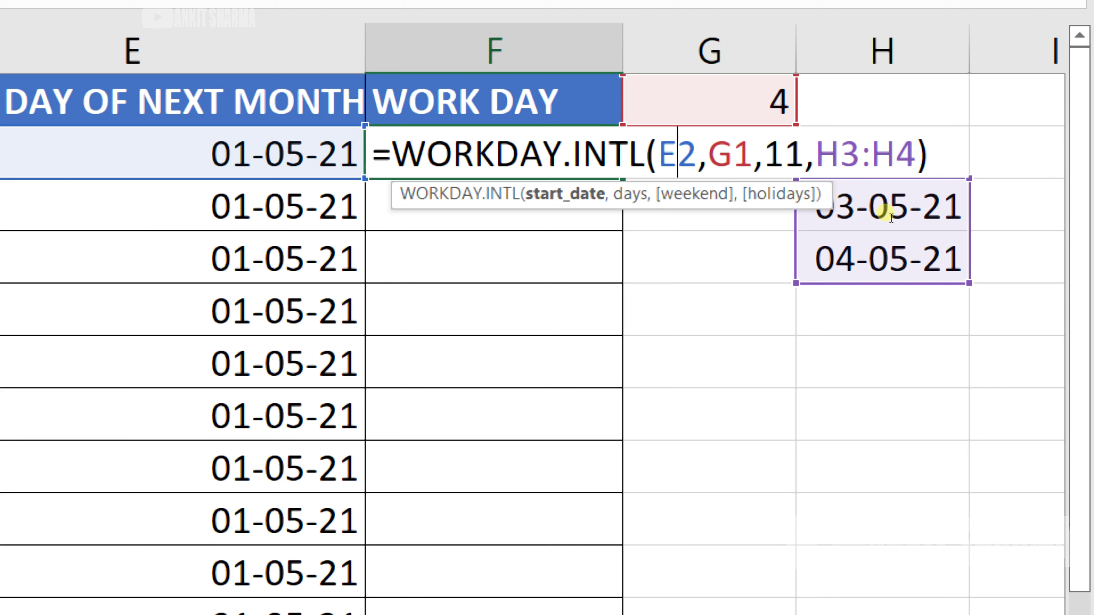
pyautogui.press('Right')
pyautogui.press('Right')
pyautogui.press('Right')
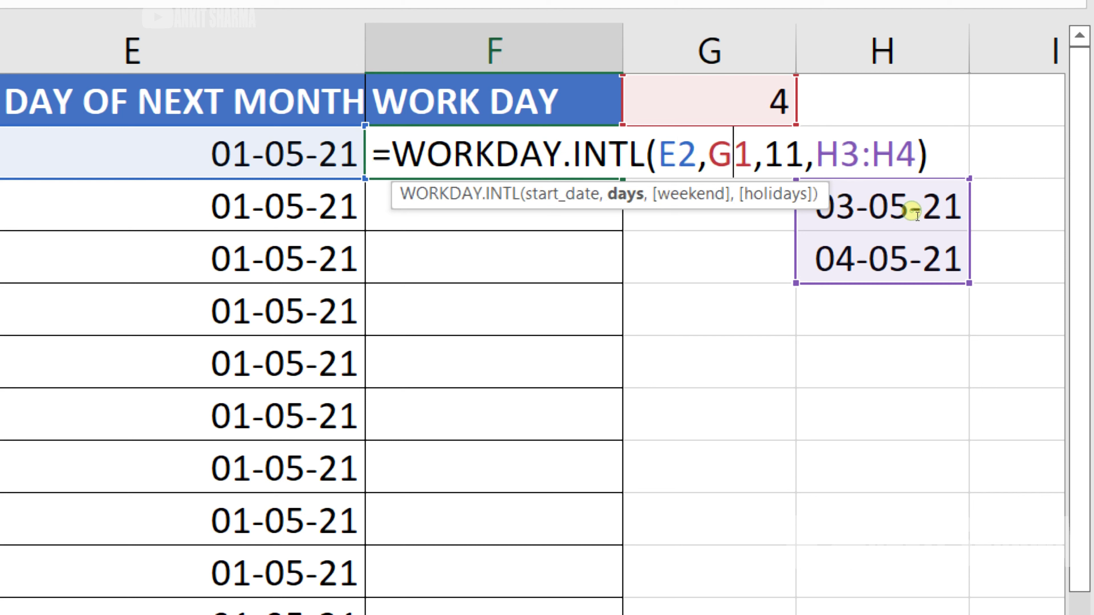
pyautogui.press('Right')
pyautogui.press('Right')
pyautogui.press('Right')
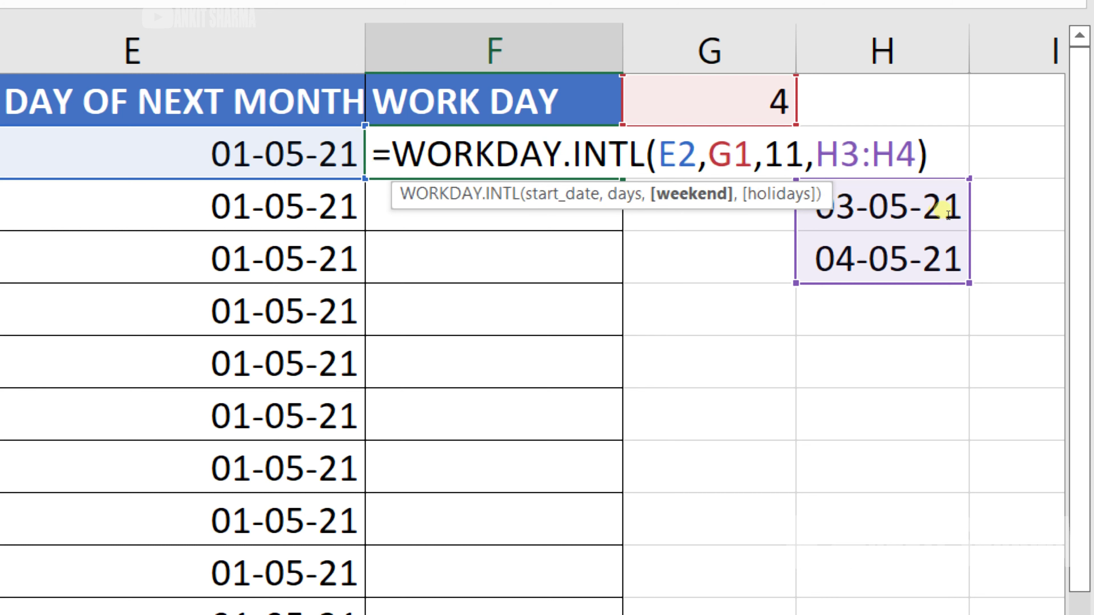
pyautogui.press('Right')
pyautogui.press('BackSpace')
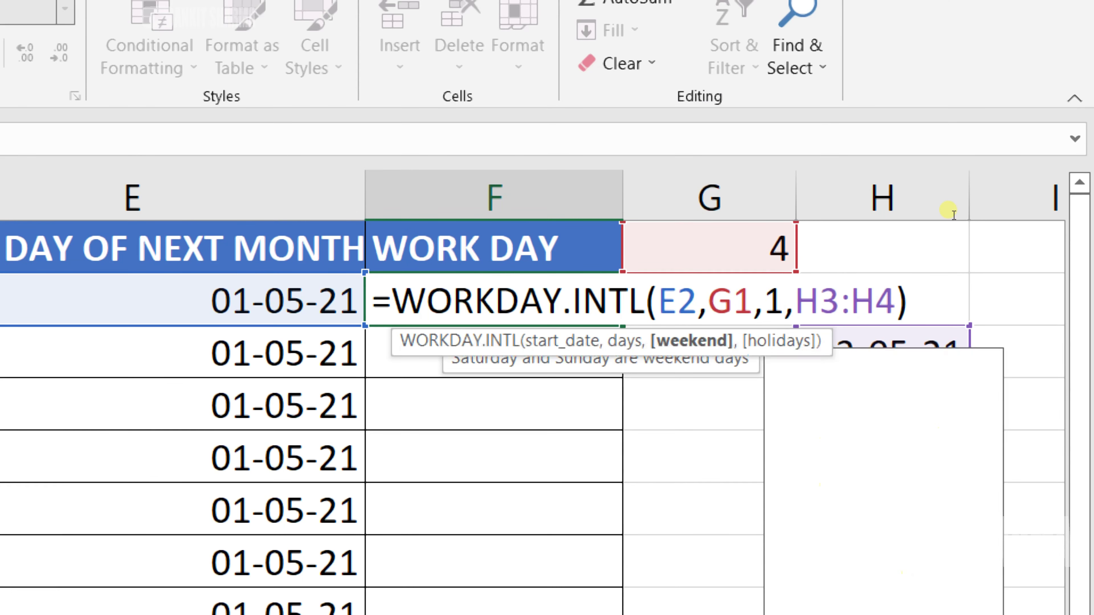
pyautogui.press('BackSpace')
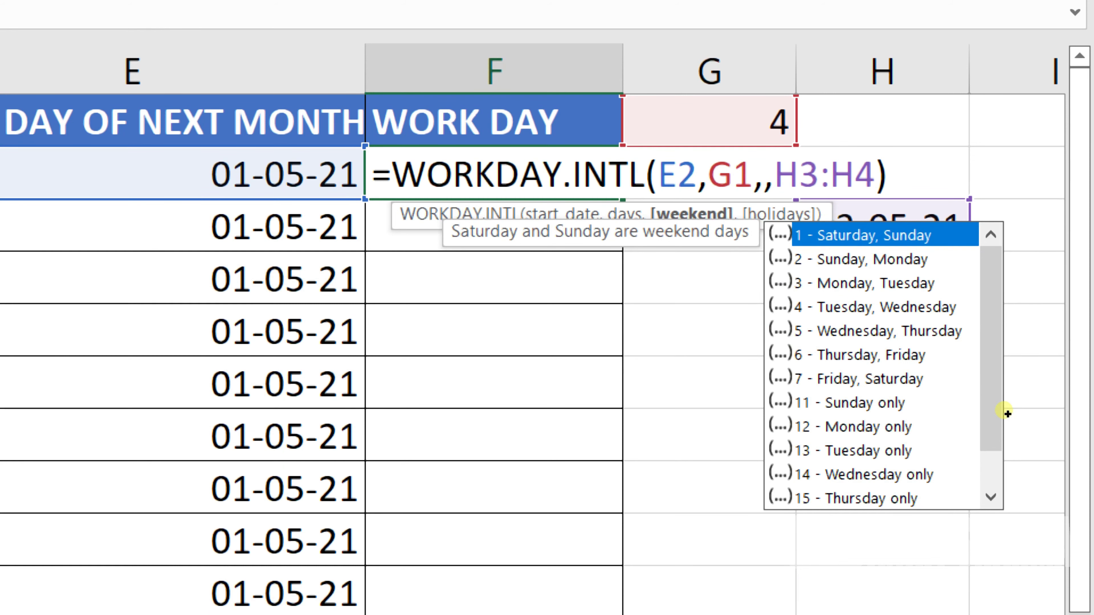
pyautogui.write('1')
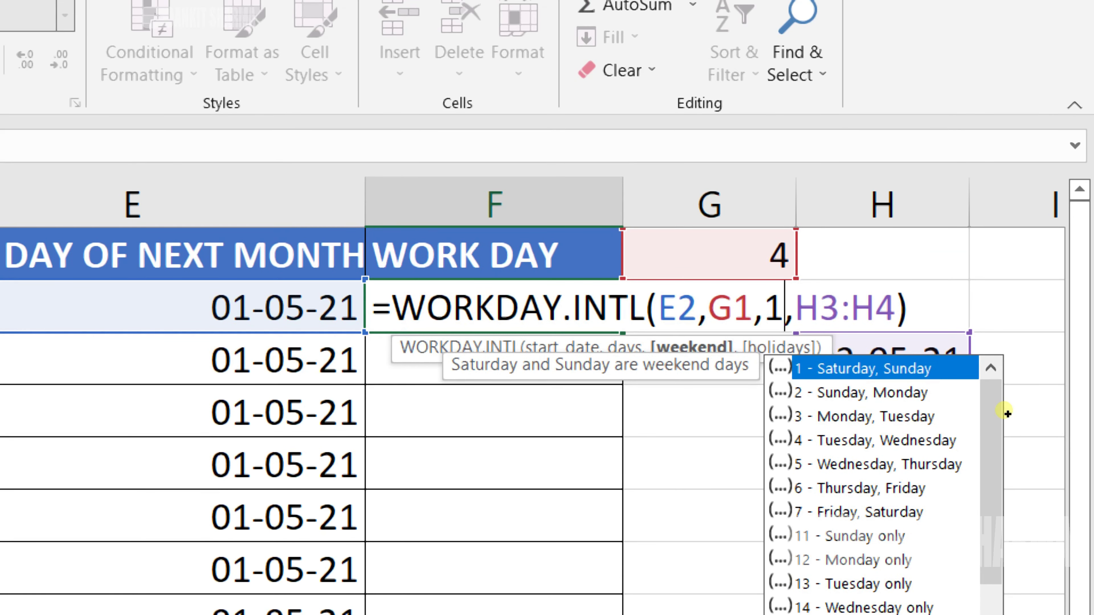
pyautogui.press('Return')
pyautogui.press('Return')
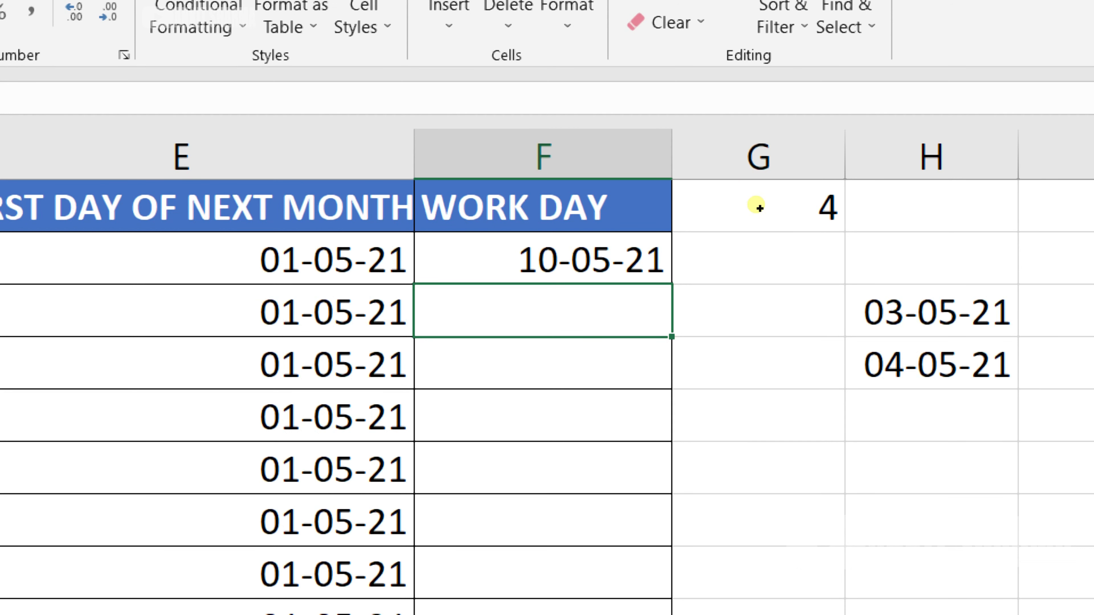
# Step: Fill F2's WORKDAY.INTL formula down through F13, then inspect the formulas in C4 and D3
pyautogui.press('Up')
pyautogui.press('F2')
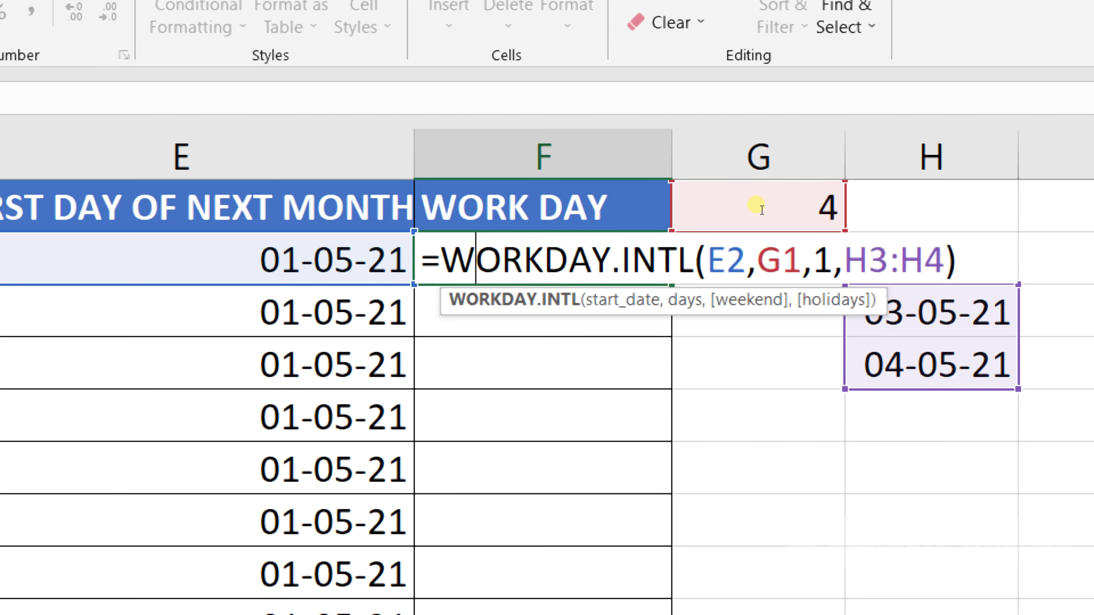
pyautogui.press('Return')
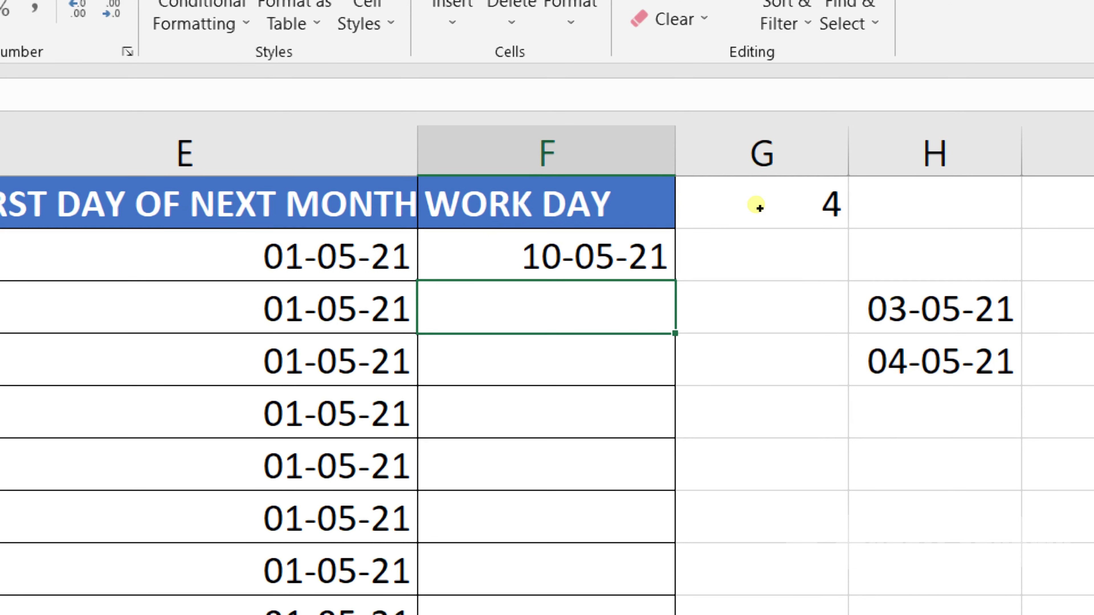
pyautogui.press('Up')
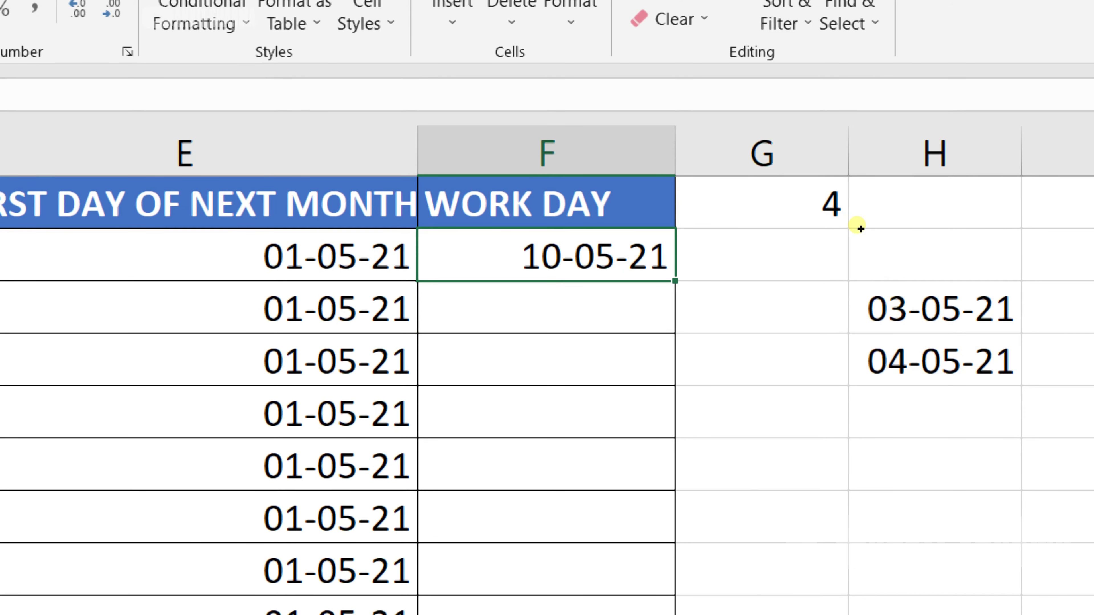
pyautogui.hotkey('ctrl', 'shift', 'Down')
pyautogui.hotkey('ctrl', 'd')
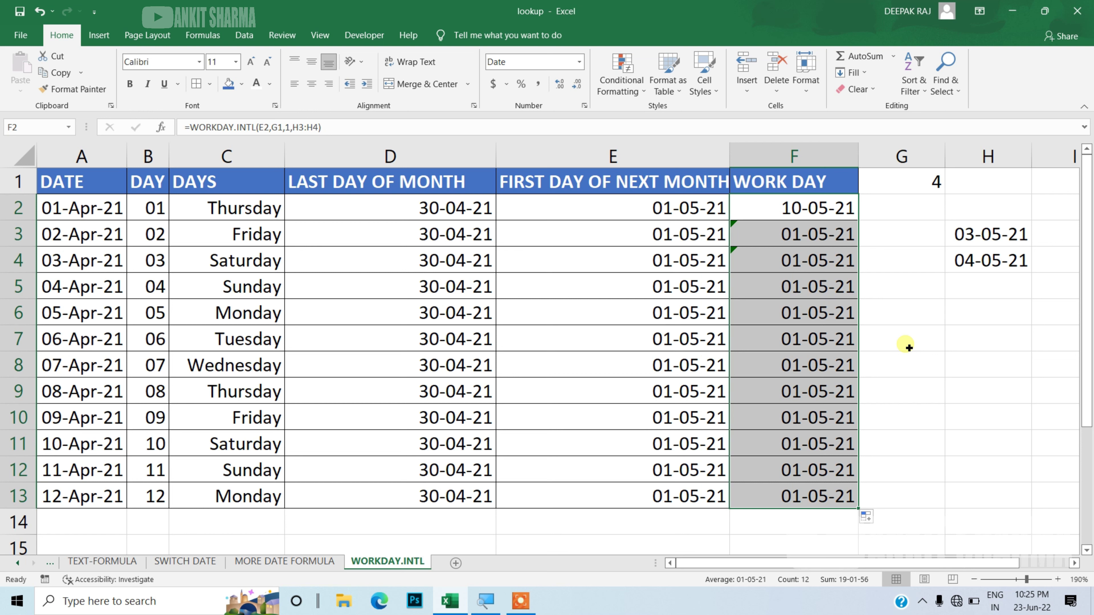
pyautogui.click(266, 253)
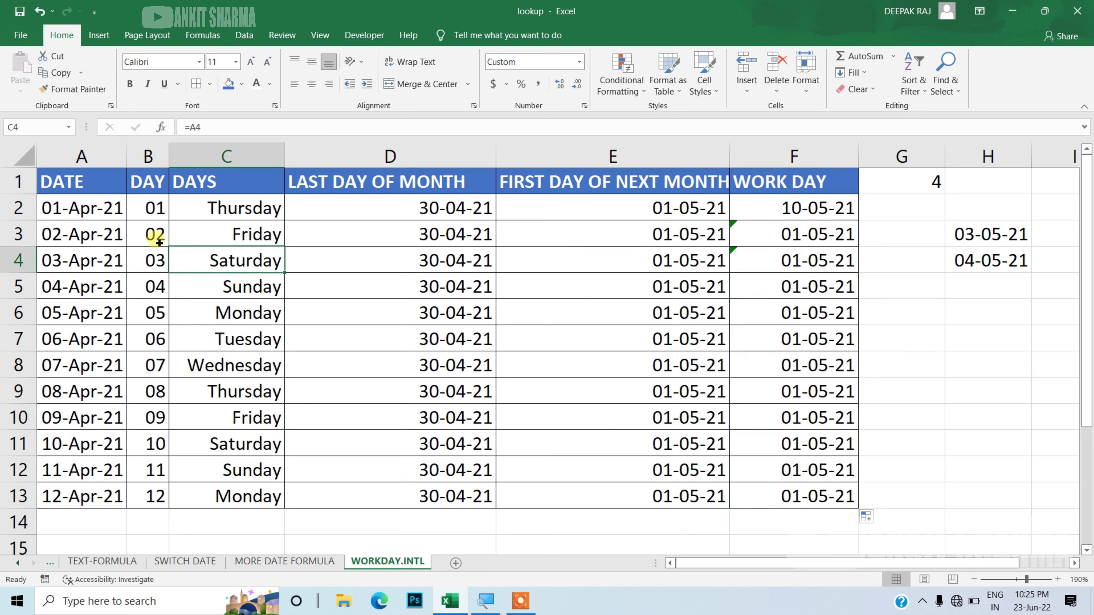
pyautogui.click(407, 242)
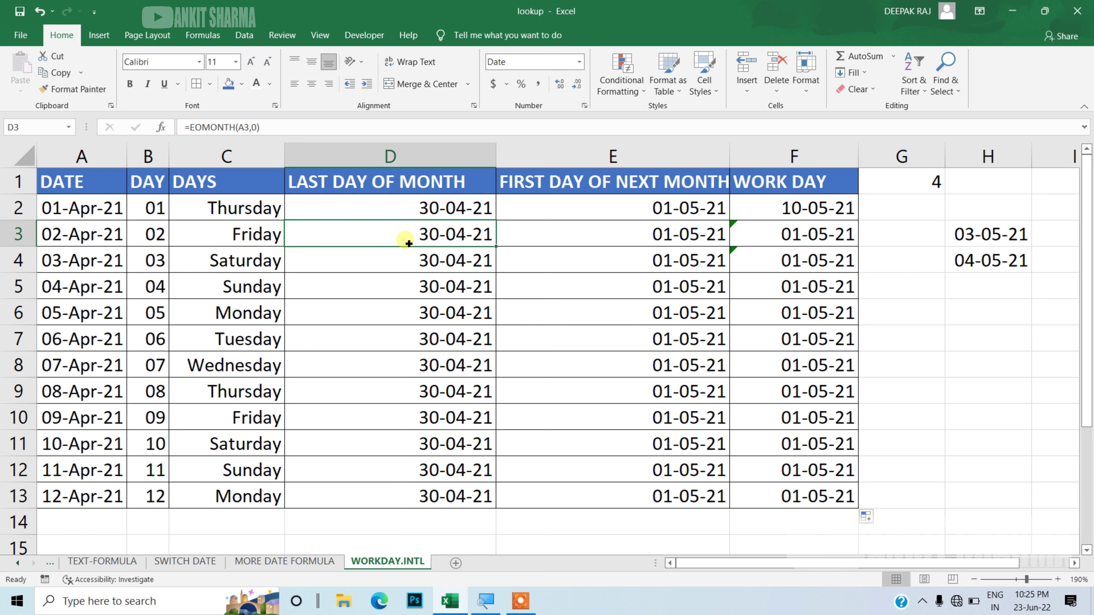